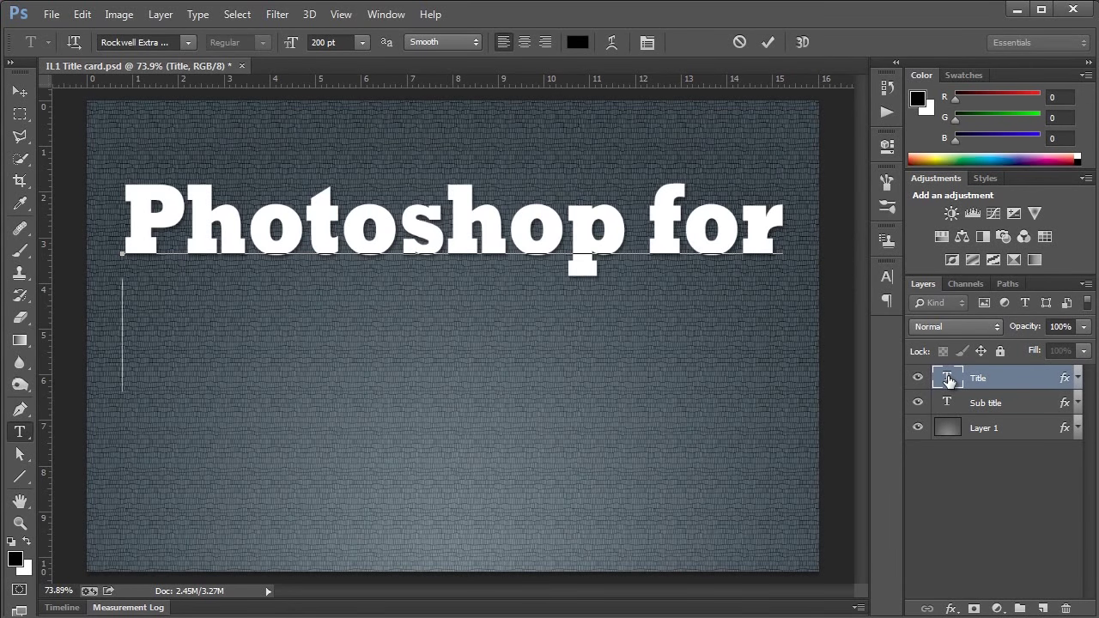
Add 'the Scientist' to the title, then subtitle 'Intermediate Lesson 1 / The BEST way to colour / an SEM image.'
text(the Scientist)
double_click(947, 401)
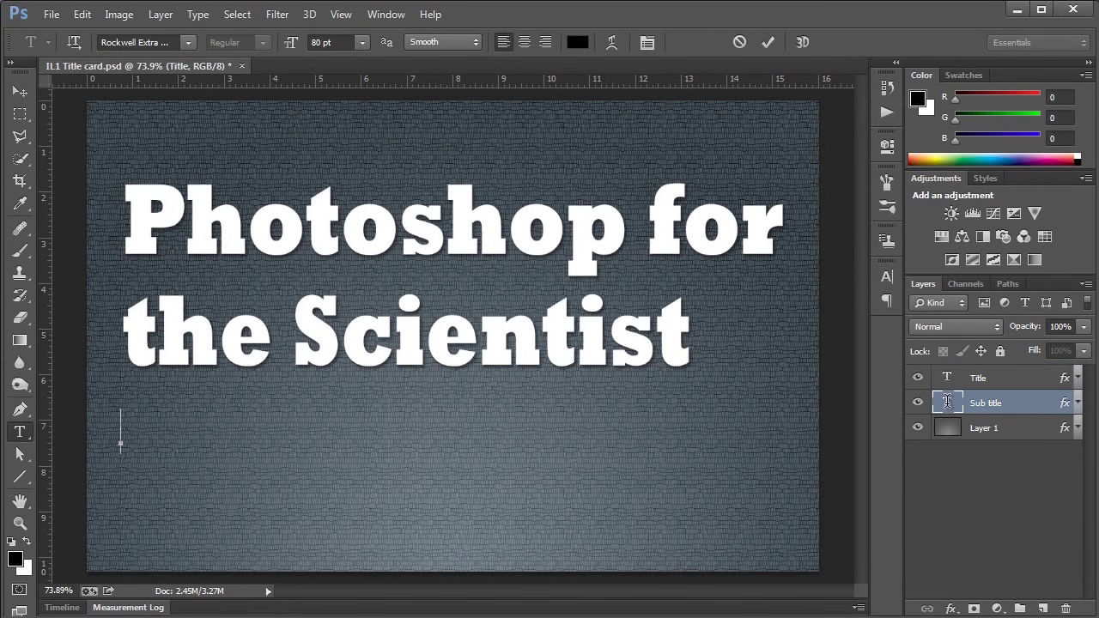
text(Intermediate)
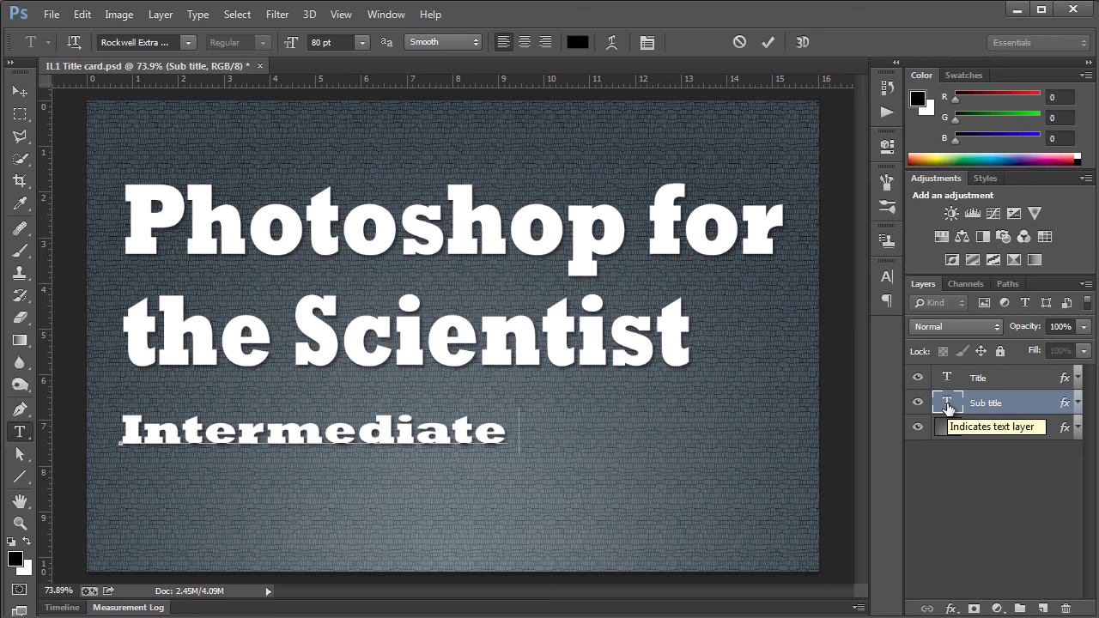
text( Lesson 1)
key(Return)
text(The)
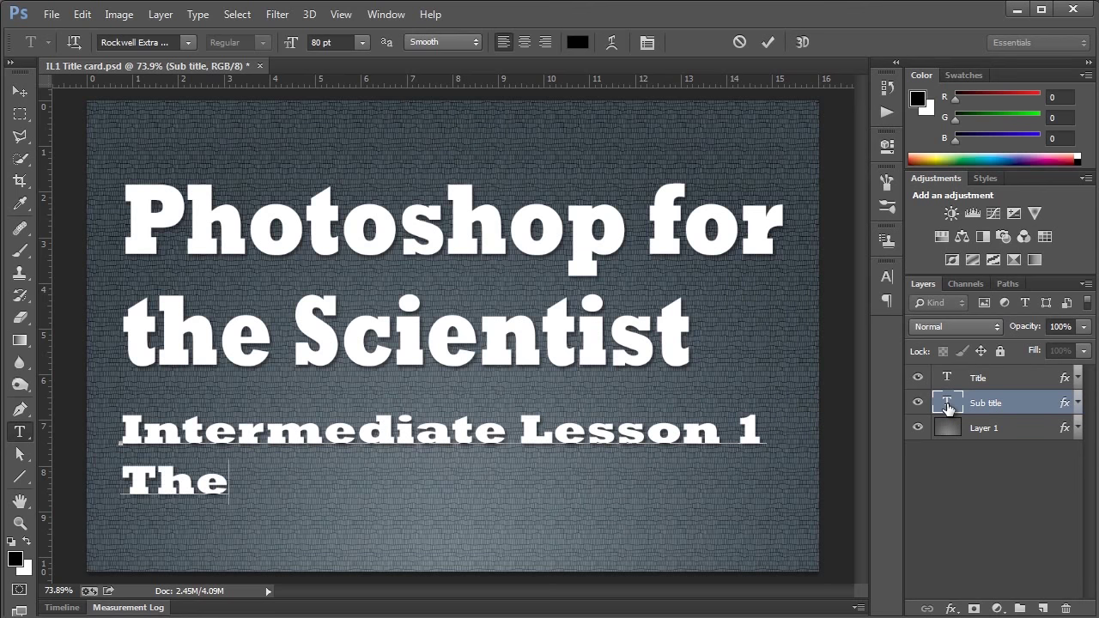
text( BEST way to colour)
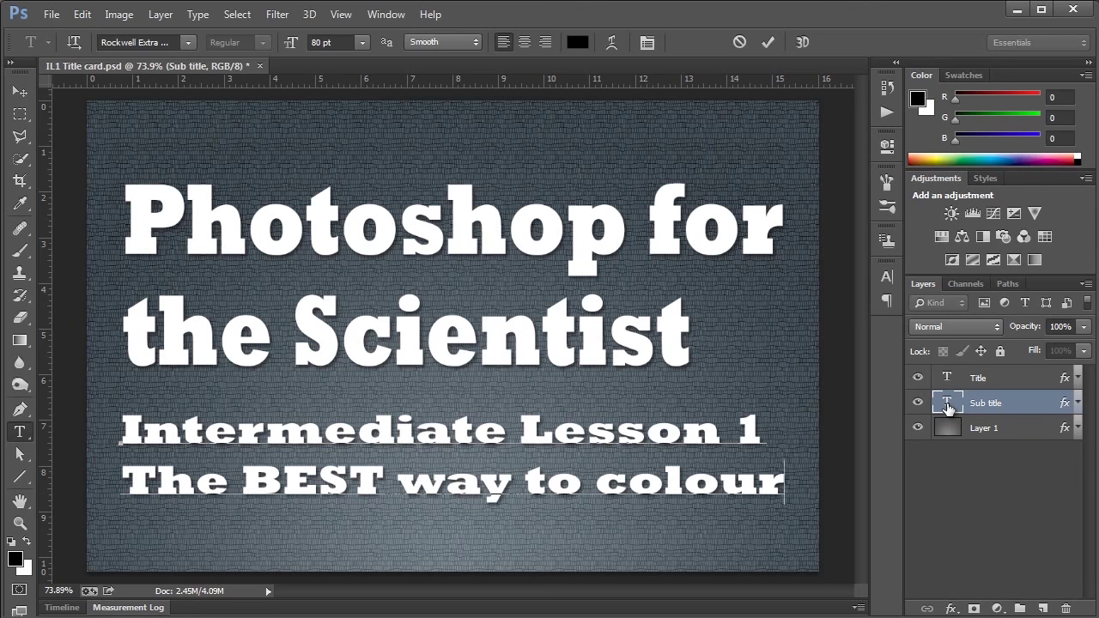
key(Return)
text(an SEM image.)
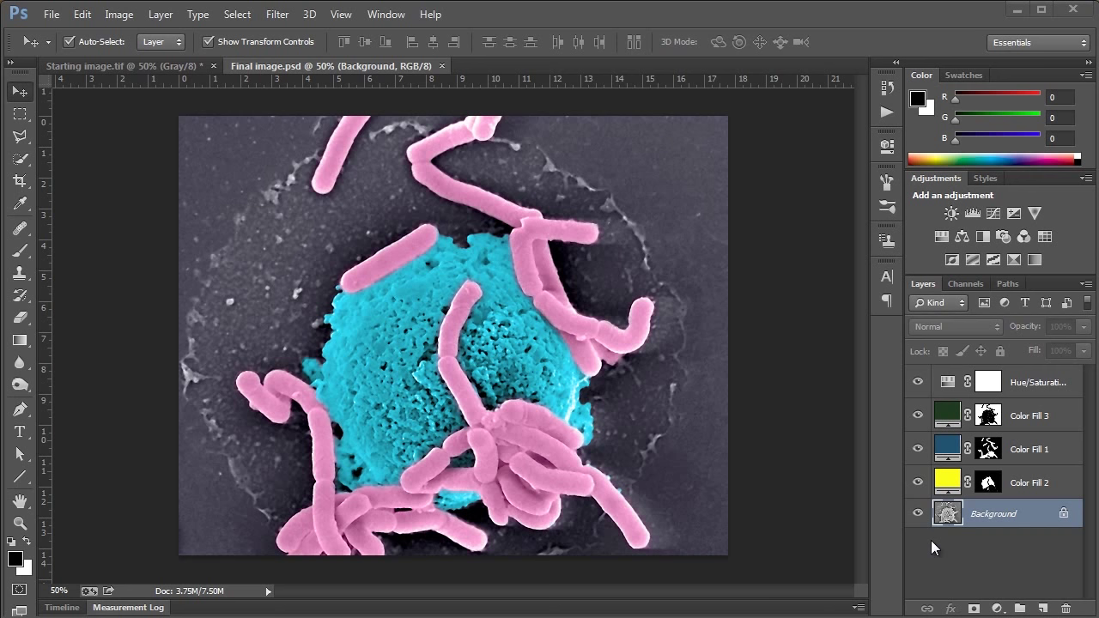
Switch to Starting image.tif and convert it to RGB Color mode
click(127, 63)
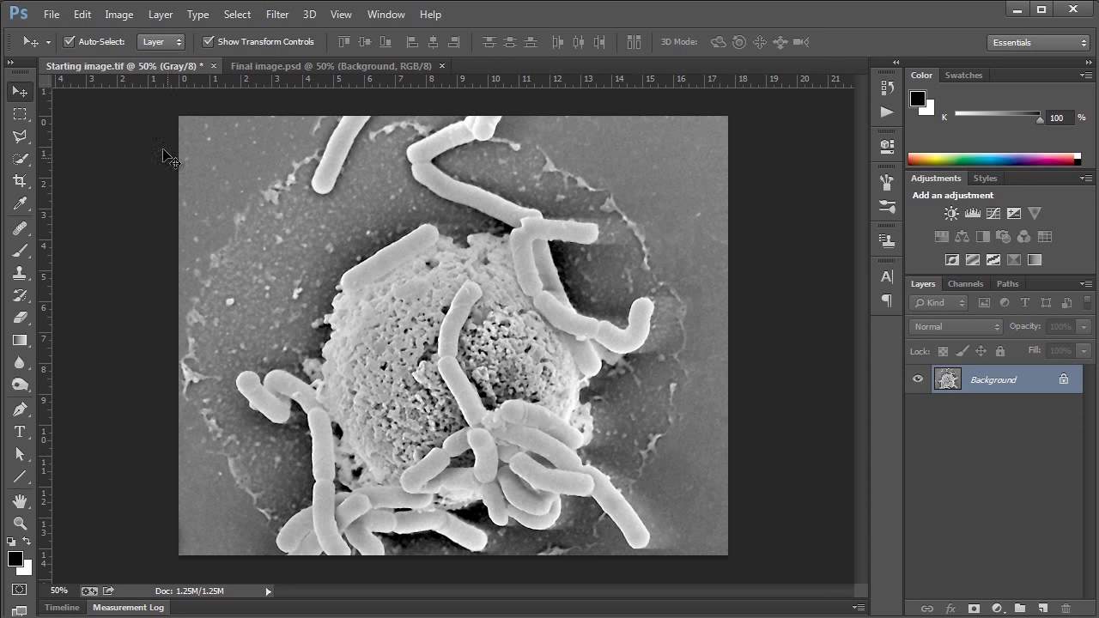
click(116, 21)
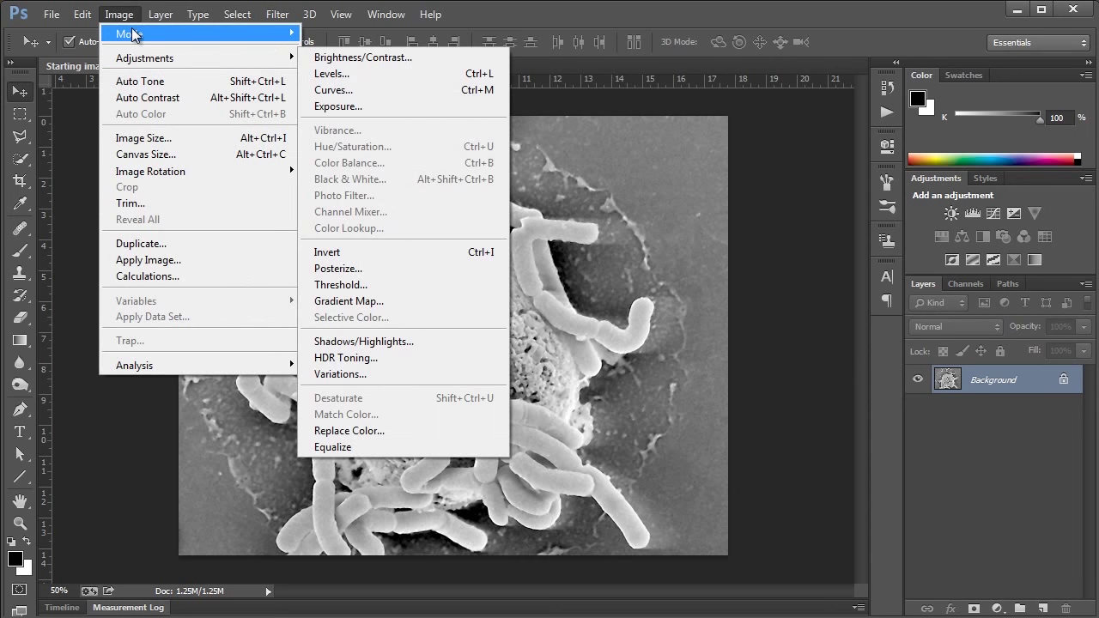
mouse_move(176, 35)
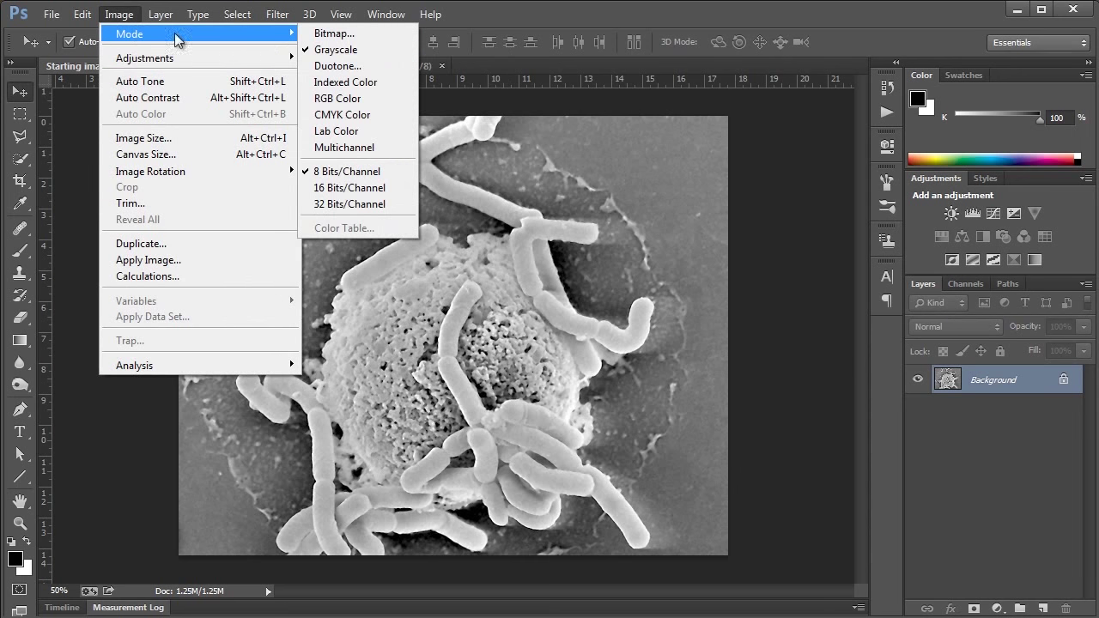
click(359, 103)
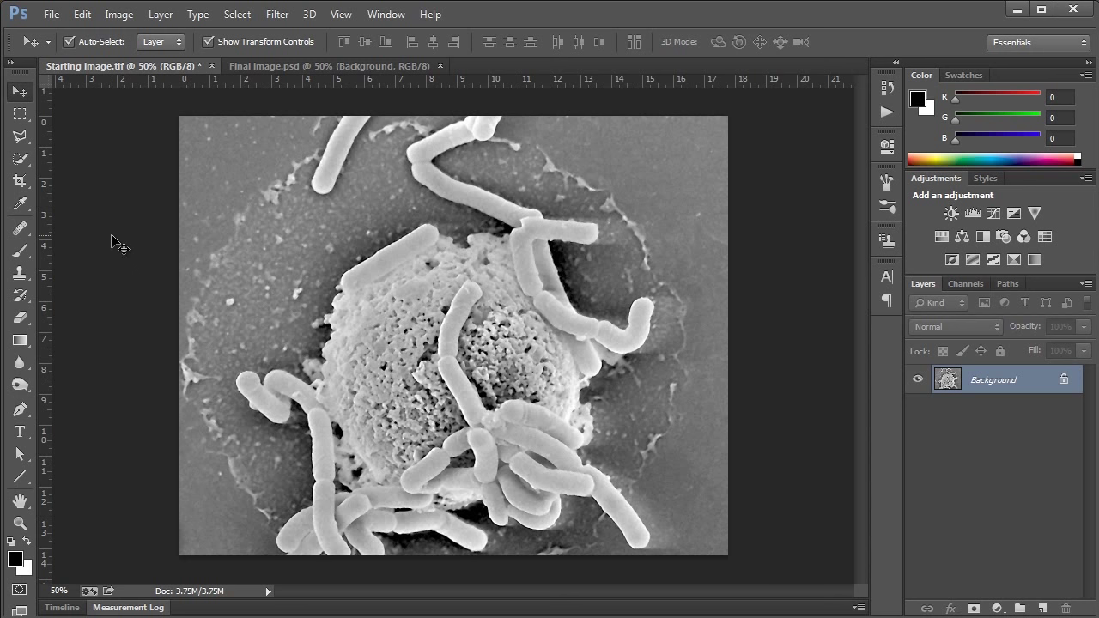
Make Quick Selection the active tool after briefly toggling through the Magic Wand
click(24, 161)
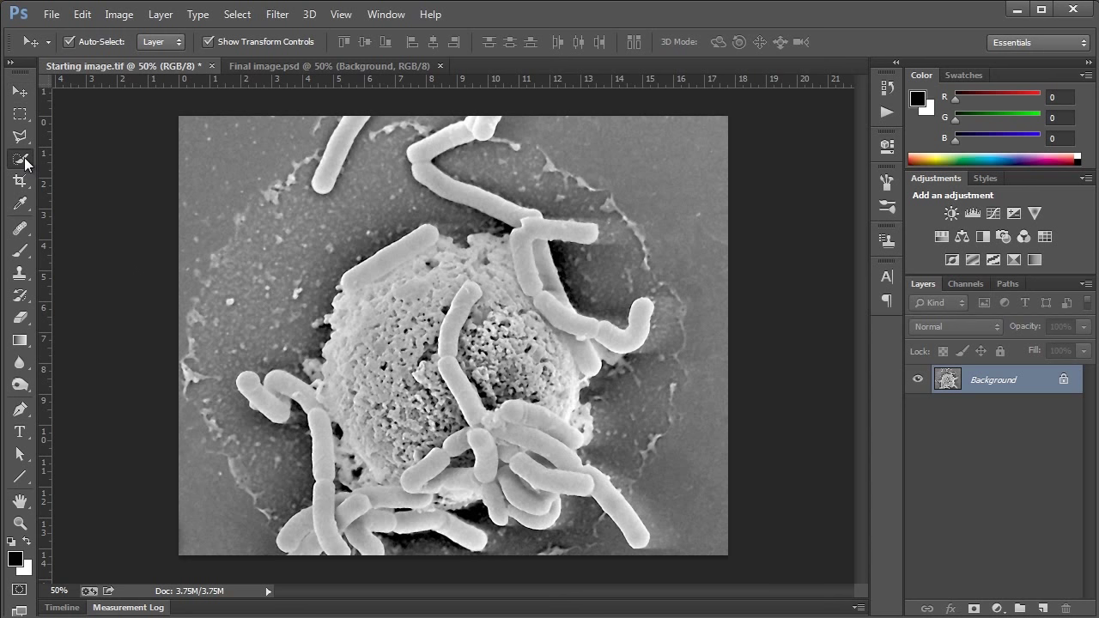
drag(24, 161, 58, 175)
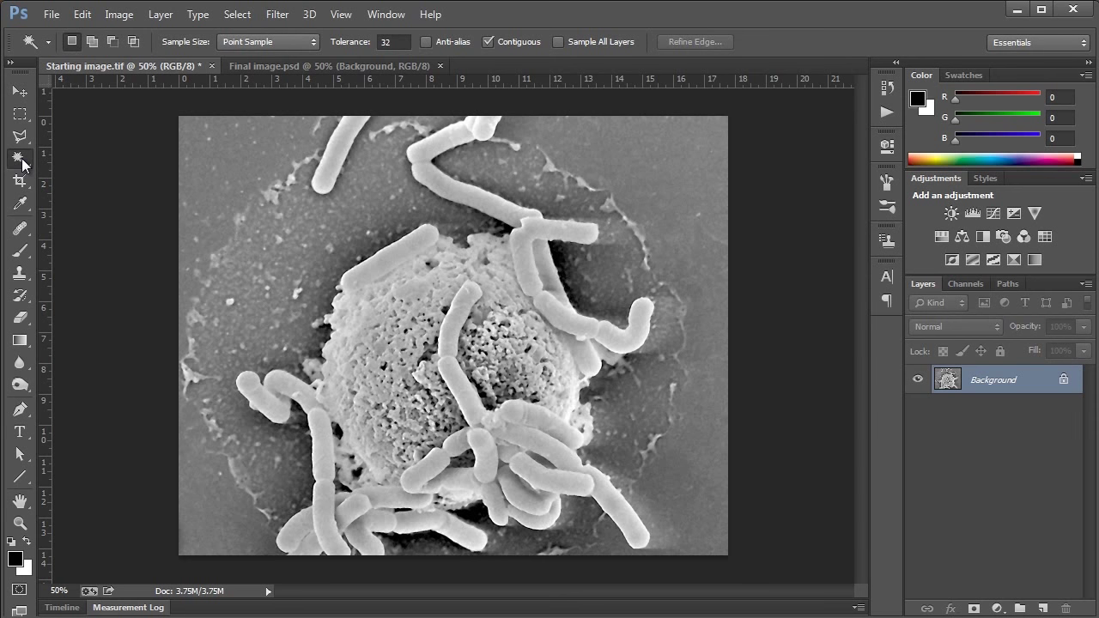
drag(24, 163, 60, 160)
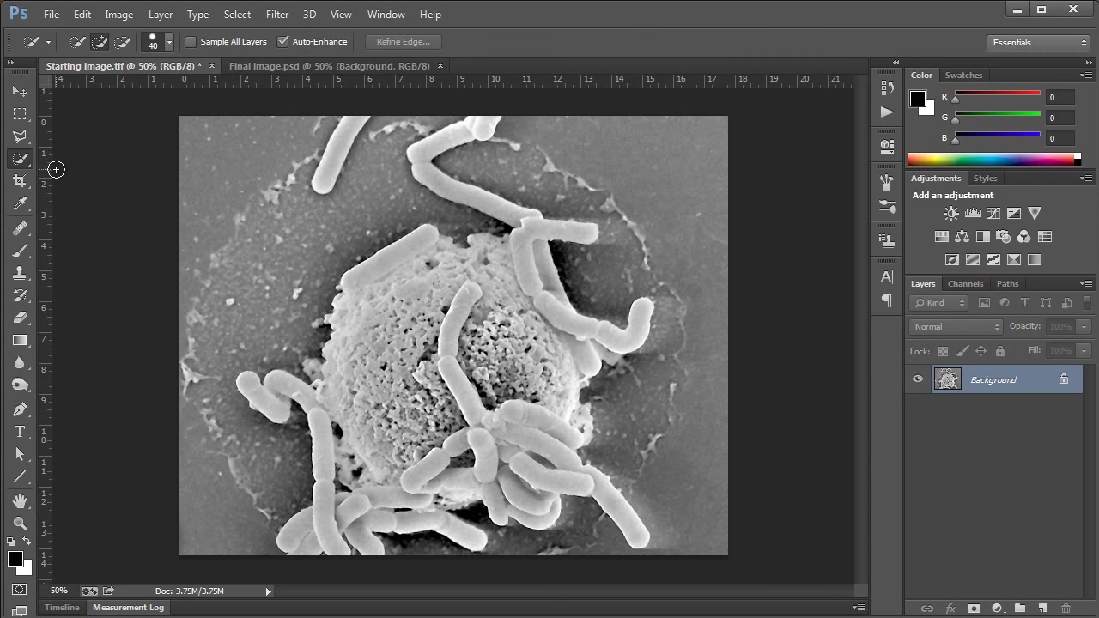
key(shift+w)
key(shift+w)
key(shift+w)
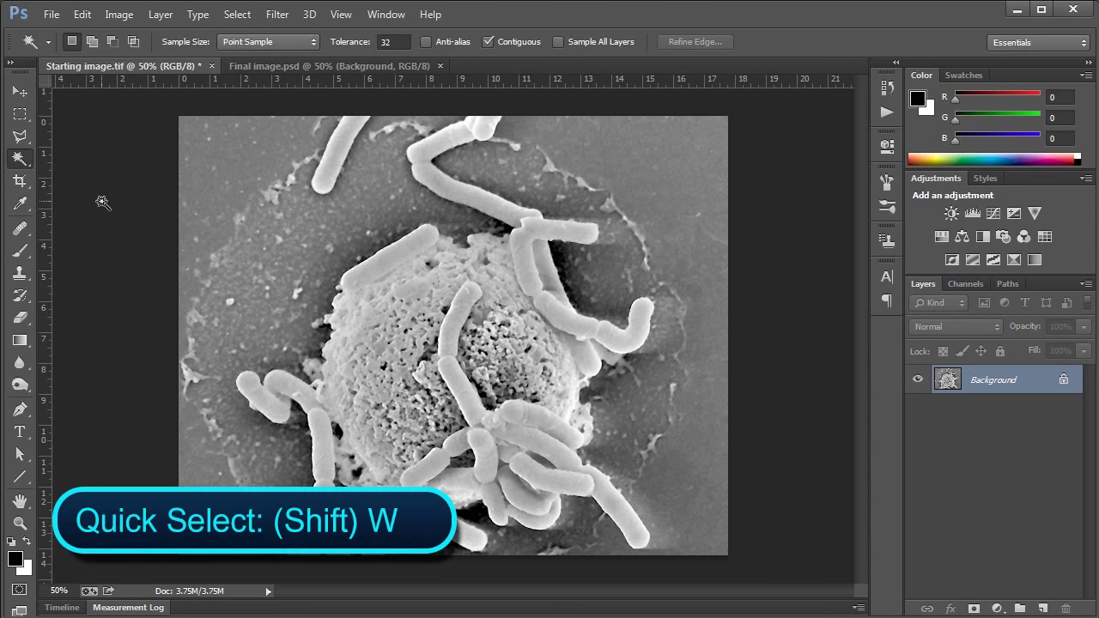
key(shift+w)
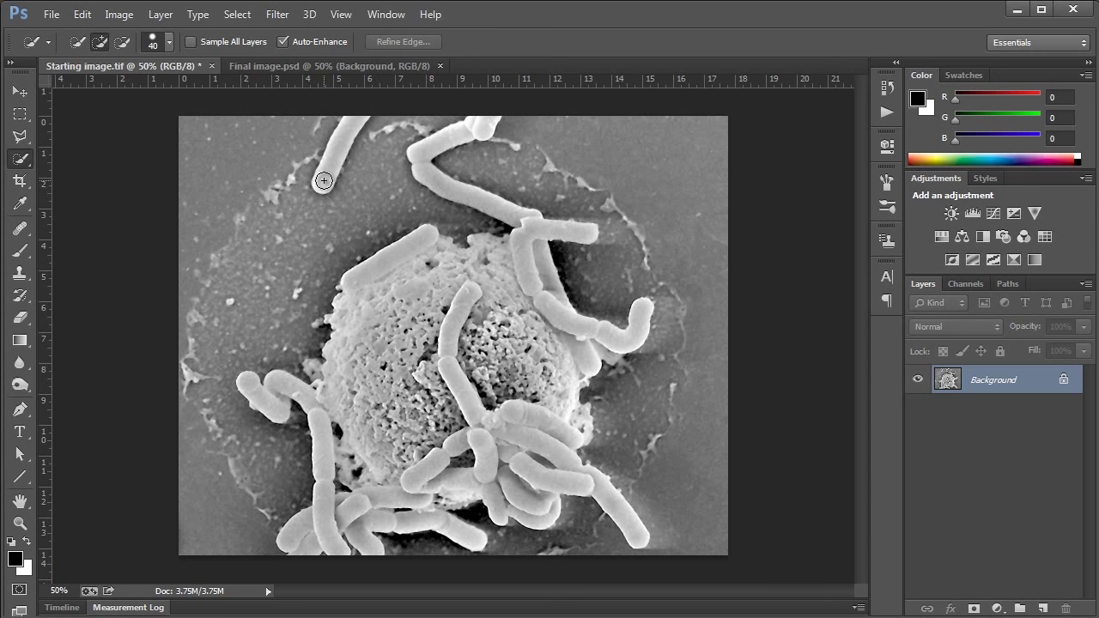
Quick-select the upper-left, upper-middle, central, lower-cluster and left-hand rod-shaped bacteria
drag(332, 160, 364, 117)
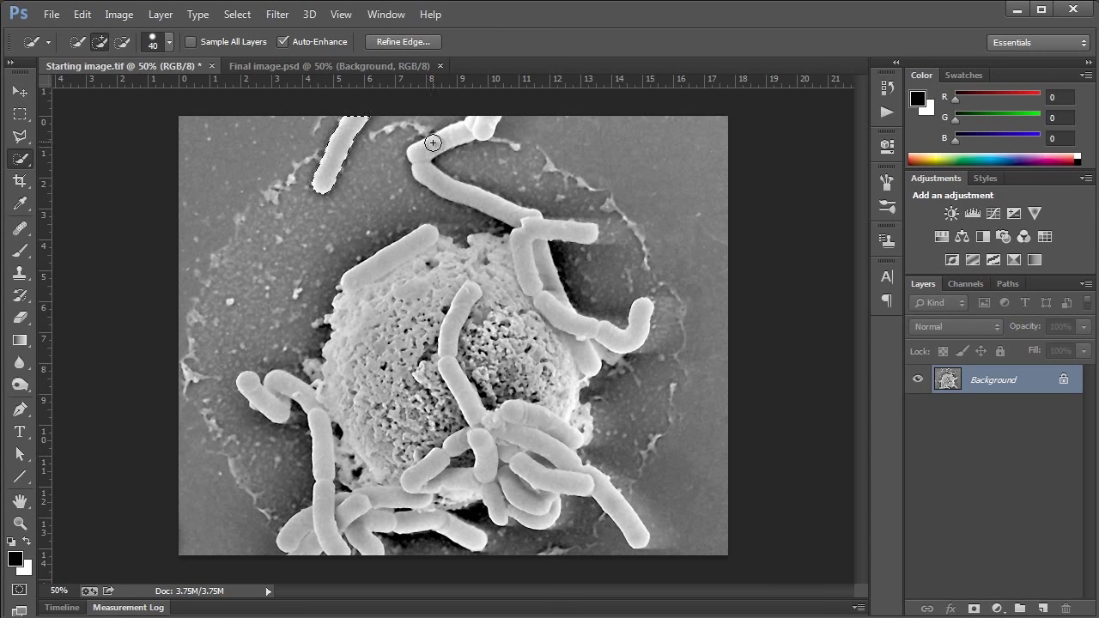
mouse_move(423, 151)
mouse_down()
mouse_move(485, 123)
mouse_move(471, 167)
mouse_move(537, 222)
mouse_move(539, 262)
mouse_move(579, 338)
mouse_up()
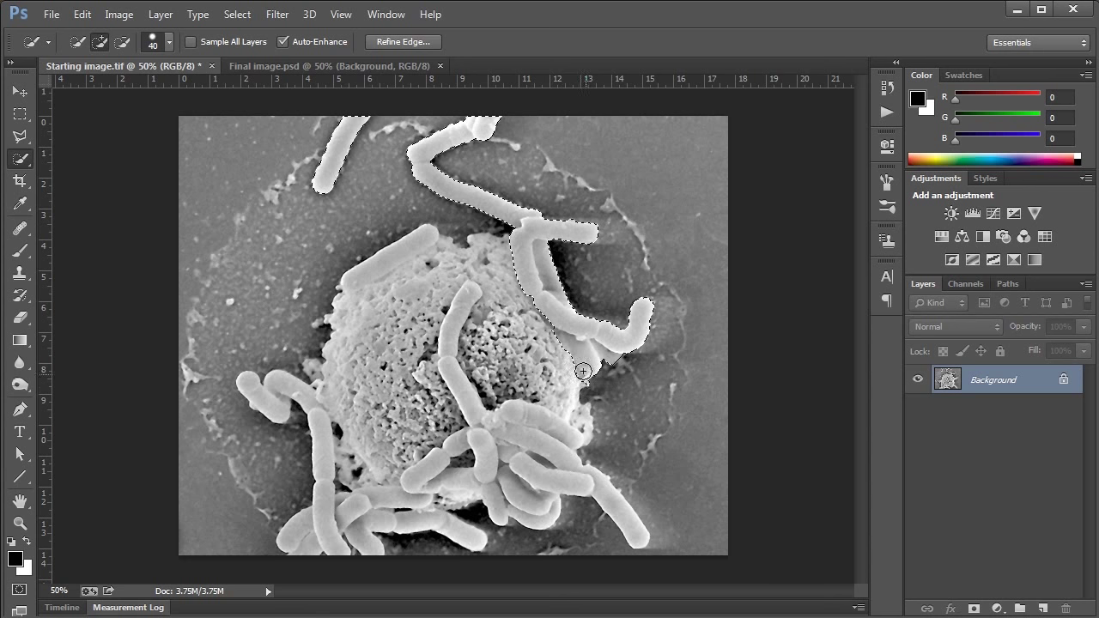
click(423, 238)
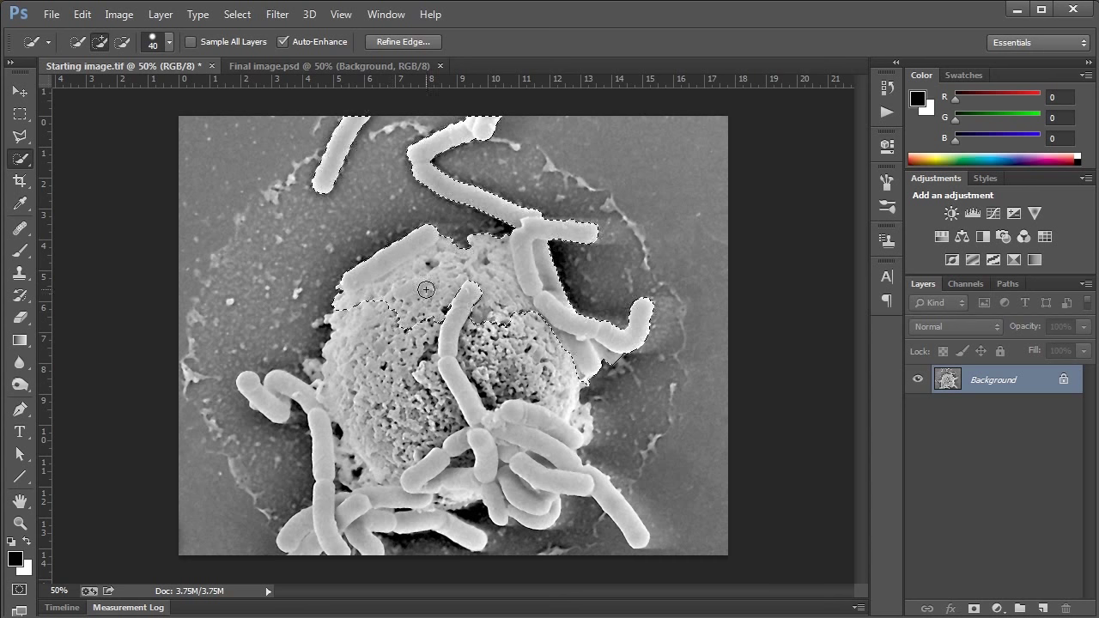
click(503, 286)
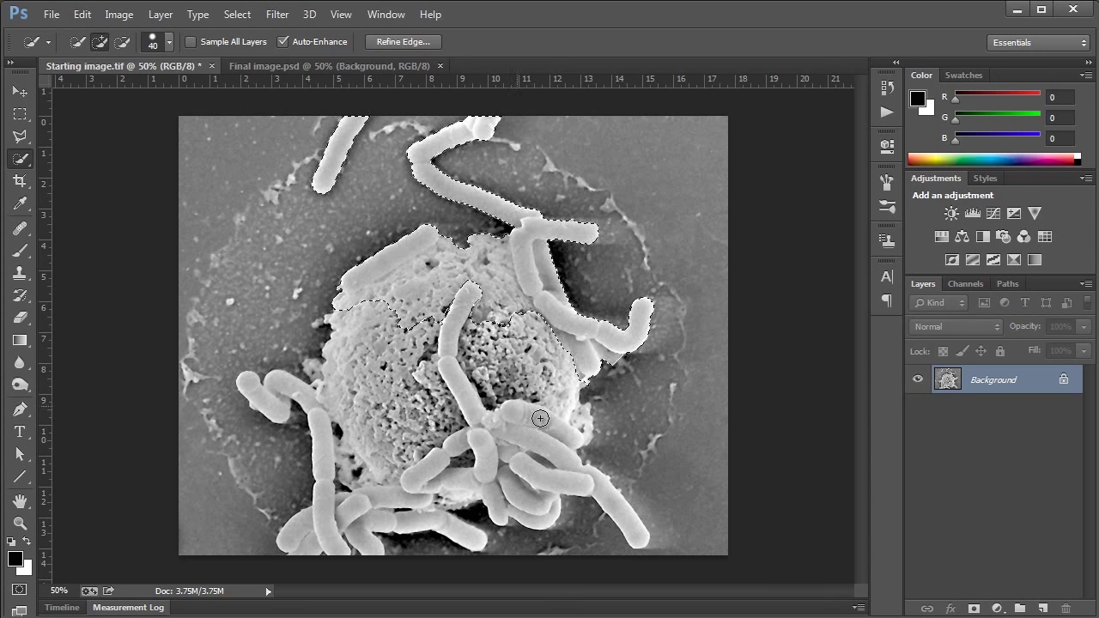
mouse_move(470, 293)
mouse_down()
mouse_move(451, 375)
mouse_move(485, 464)
mouse_up()
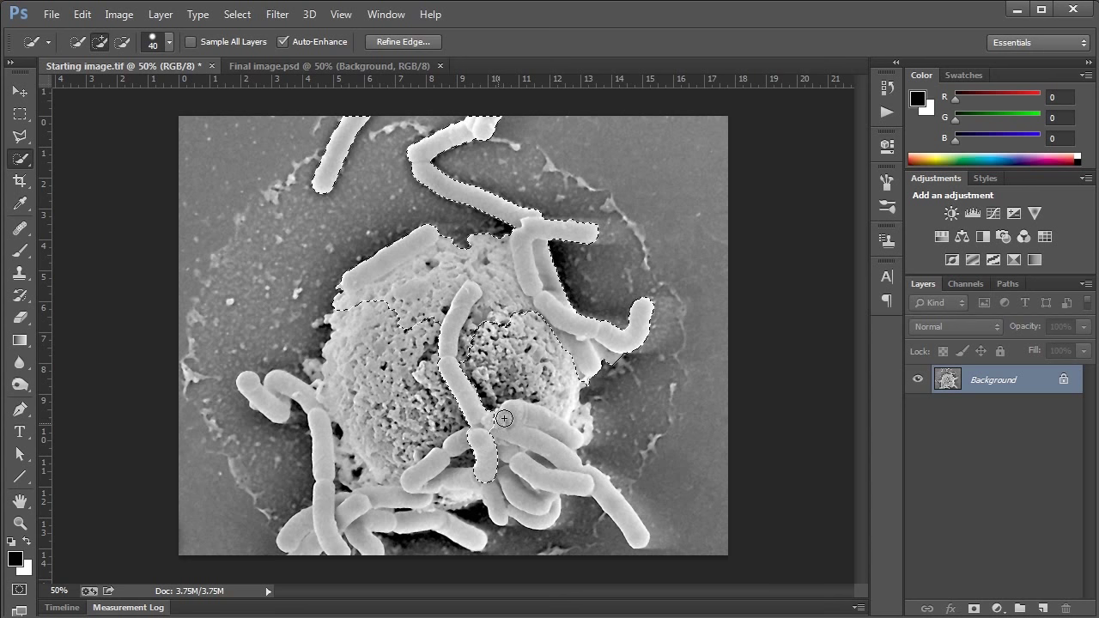
mouse_move(555, 434)
mouse_down()
mouse_move(541, 468)
mouse_move(550, 491)
mouse_move(521, 474)
mouse_move(575, 479)
mouse_move(626, 523)
mouse_up()
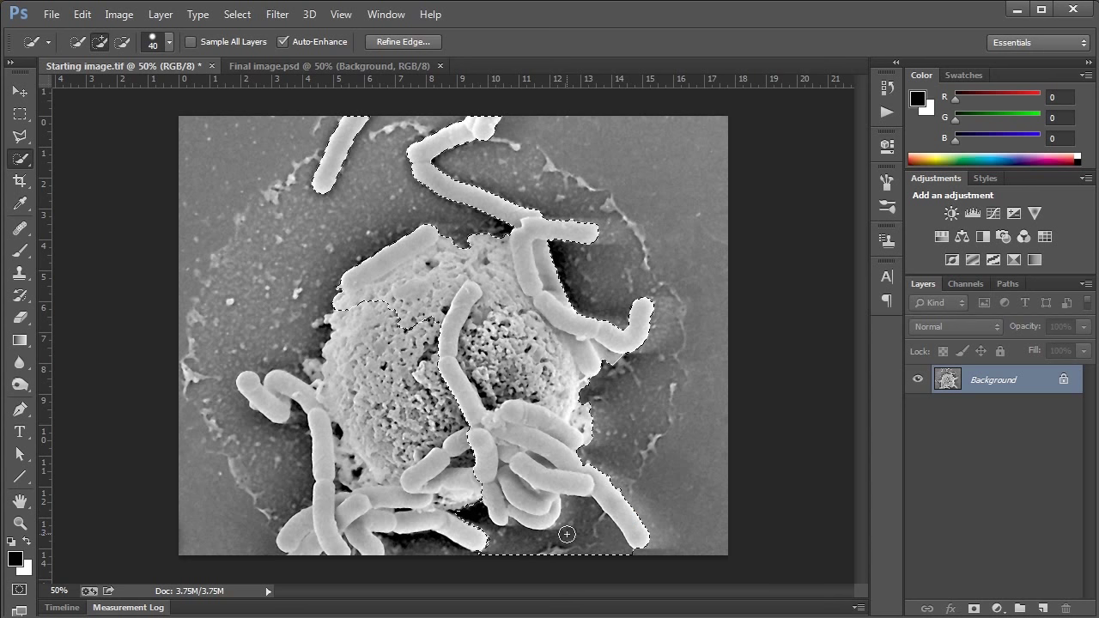
mouse_move(456, 512)
mouse_down()
mouse_move(467, 491)
mouse_move(418, 484)
mouse_up()
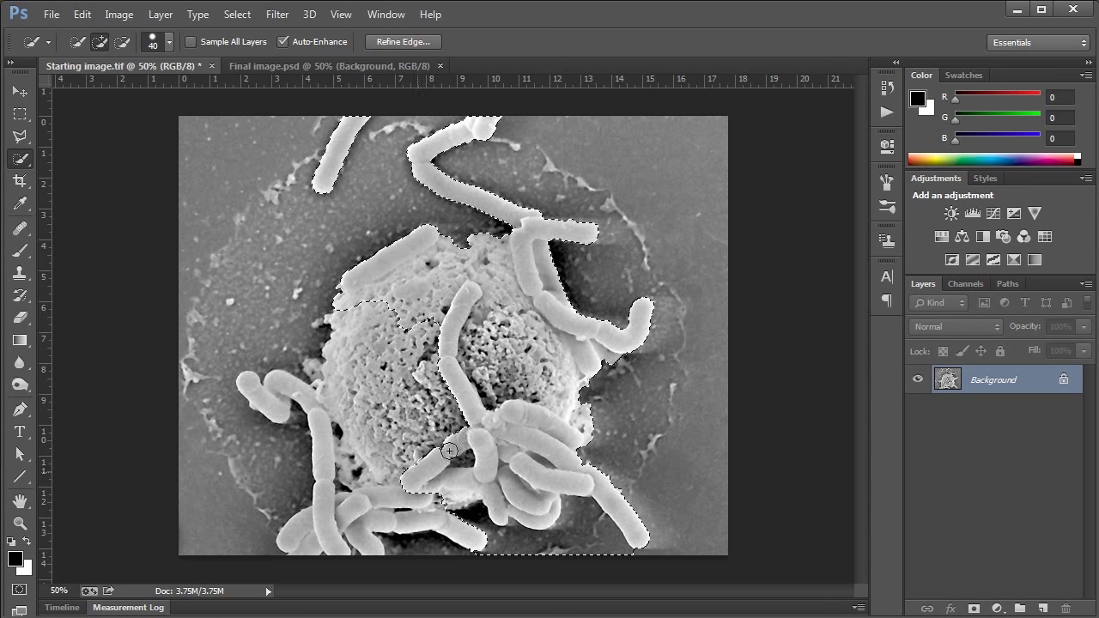
mouse_move(242, 385)
mouse_down()
mouse_move(272, 406)
mouse_move(283, 386)
mouse_move(303, 389)
mouse_move(328, 455)
mouse_move(332, 514)
mouse_move(377, 496)
mouse_move(412, 502)
mouse_move(448, 538)
mouse_up()
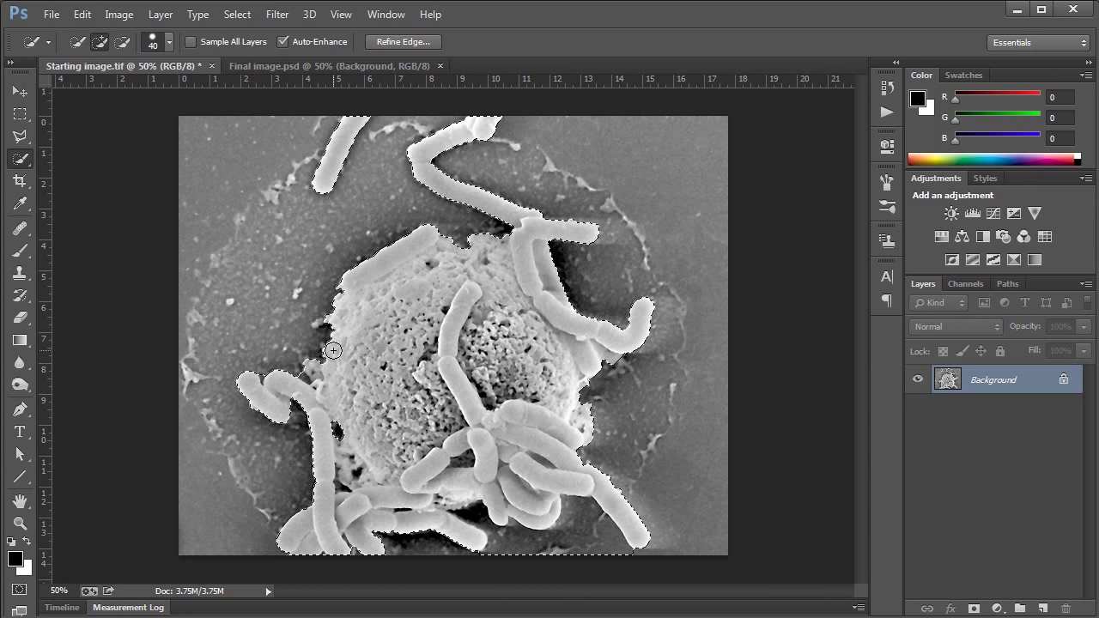
Subtract the stray cell-body patches from the bacteria selection using Alt-held Quick Selection strokes
key(alt)
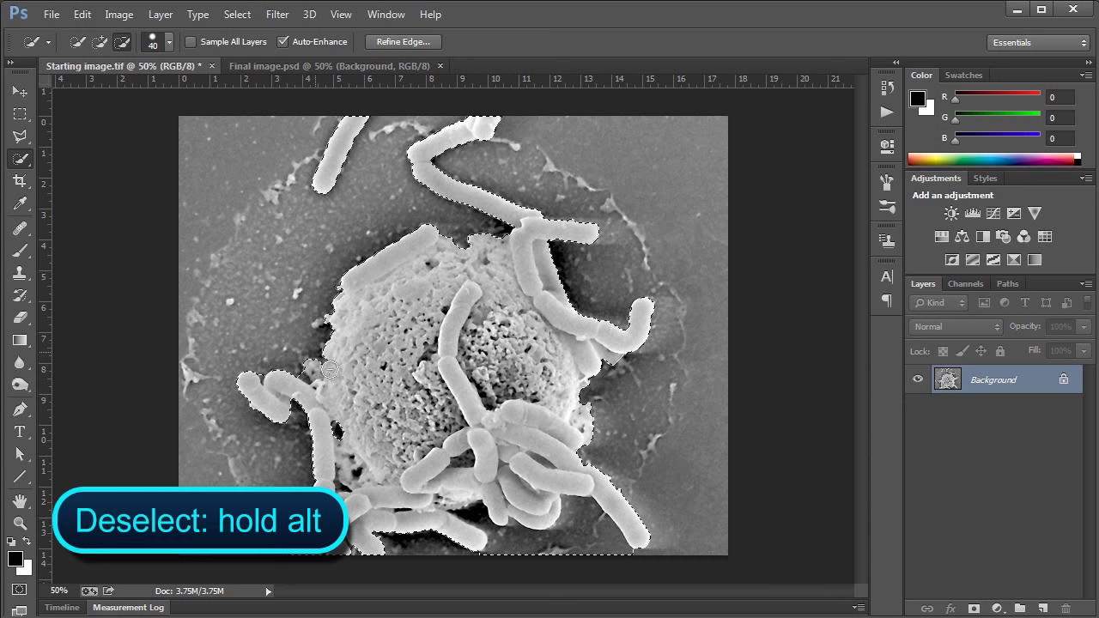
mouse_move(354, 448)
mouse_down()
mouse_move(358, 465)
mouse_move(390, 417)
mouse_move(408, 434)
mouse_move(425, 408)
mouse_move(387, 388)
mouse_move(378, 343)
mouse_move(388, 320)
mouse_move(365, 333)
mouse_move(392, 298)
mouse_move(447, 275)
mouse_move(457, 252)
mouse_move(419, 280)
mouse_move(461, 256)
mouse_move(502, 297)
mouse_move(477, 347)
mouse_up()
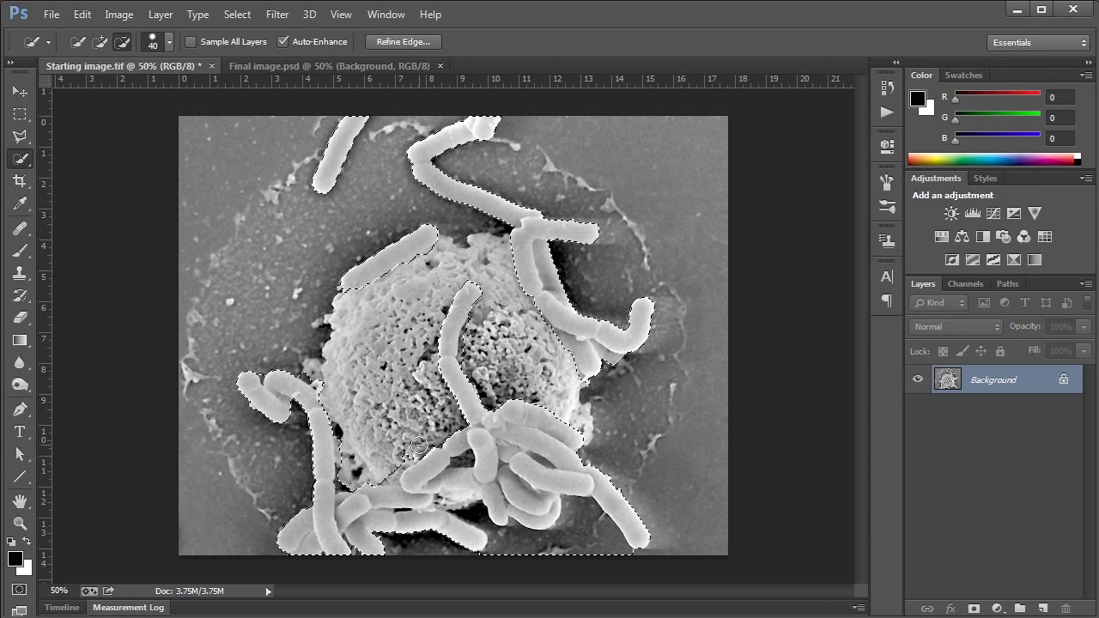
drag(391, 472, 345, 478)
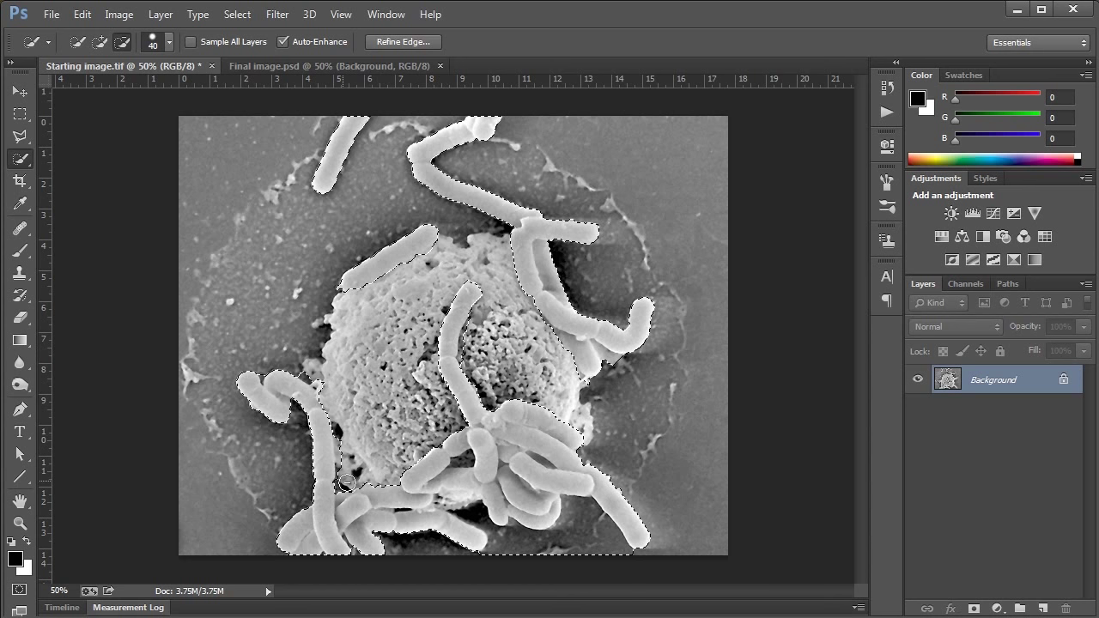
mouse_move(342, 437)
mouse_down()
mouse_move(369, 378)
mouse_move(471, 363)
mouse_up()
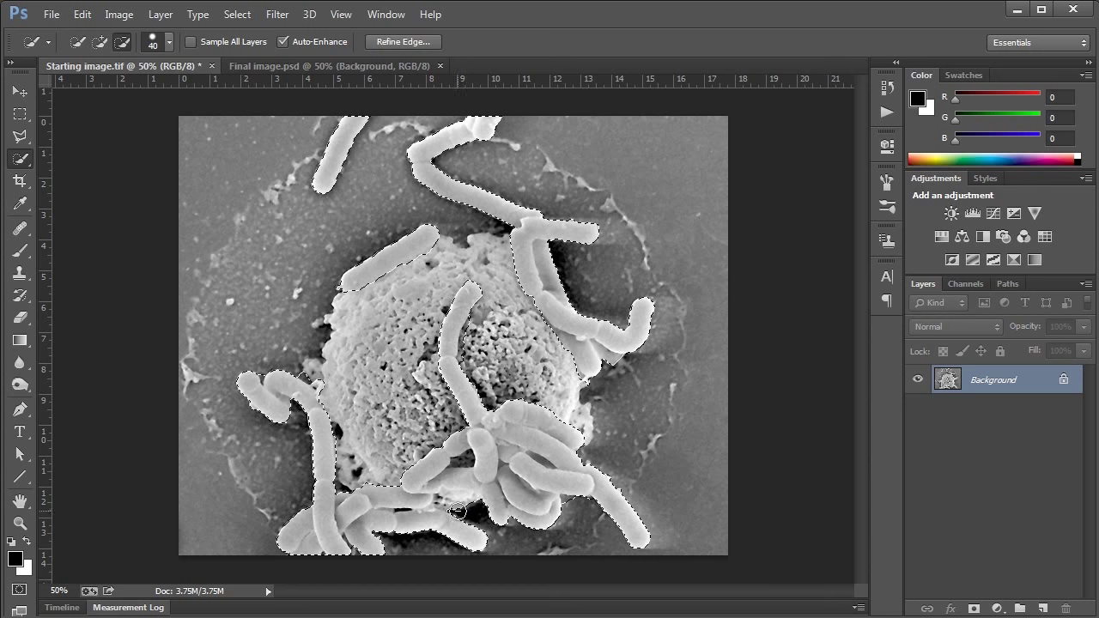
key(alt)
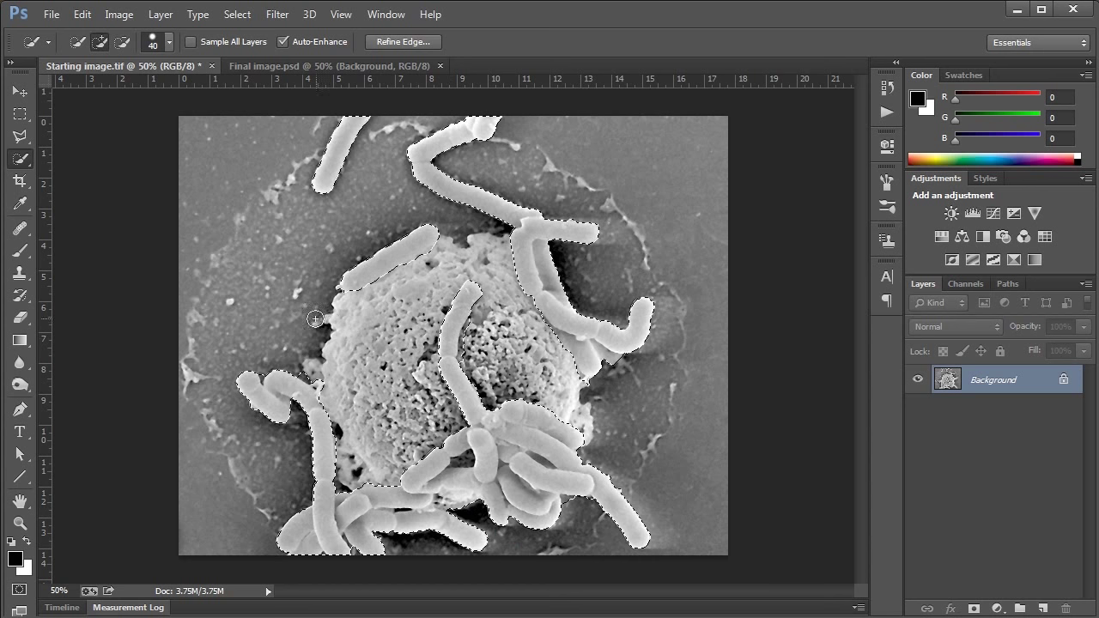
key(alt)
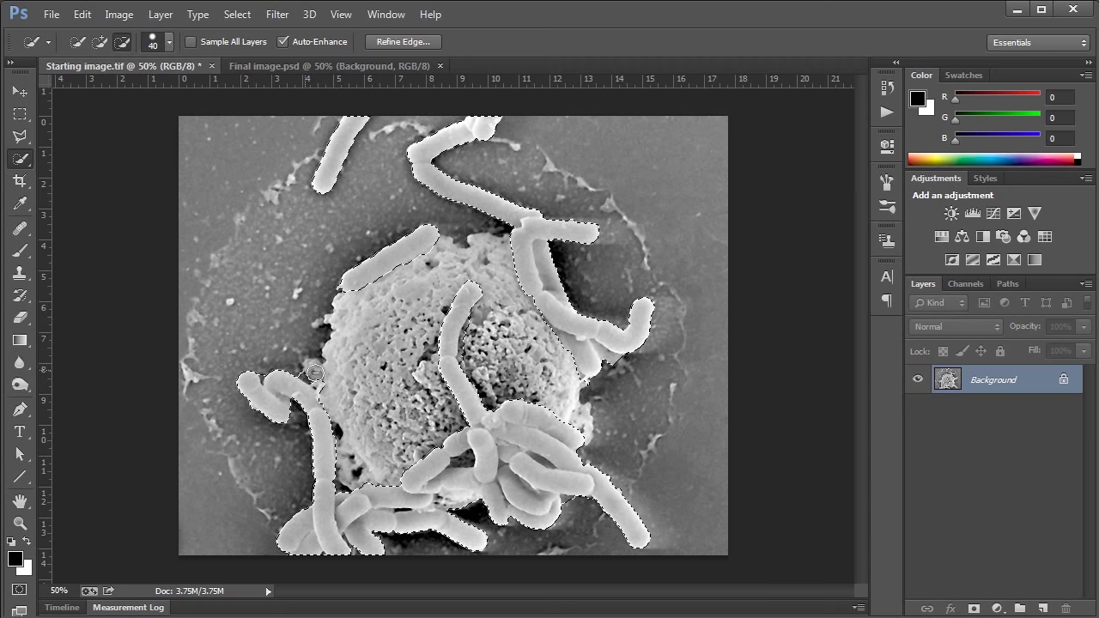
key(alt)
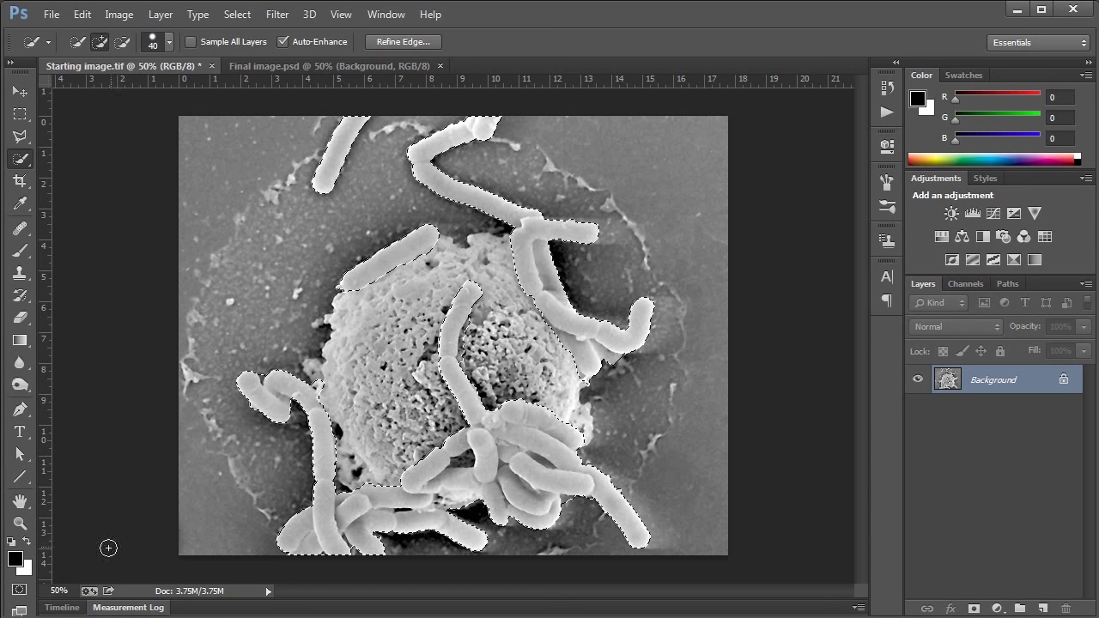
Show the bacteria selection as a Quick Mask and pick the Brush tool
click(20, 590)
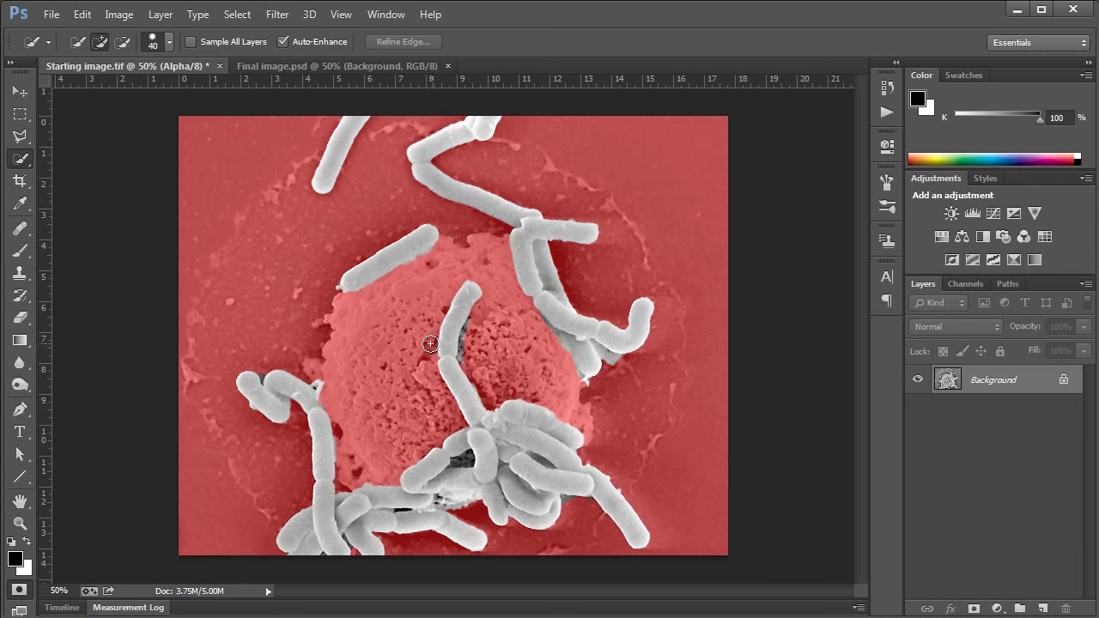
click(21, 250)
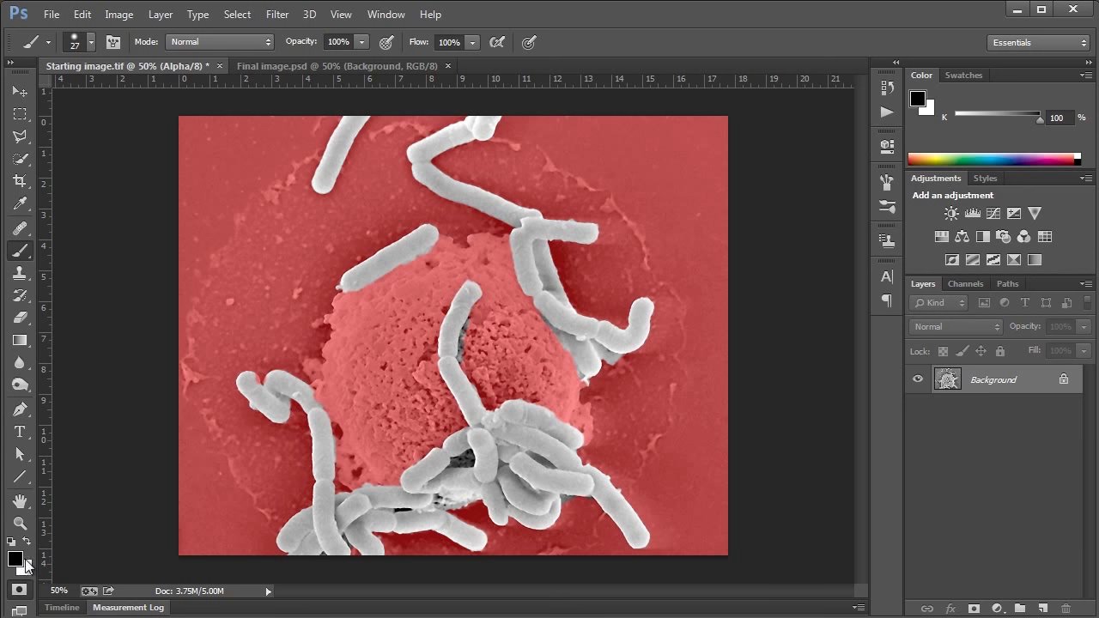
Unmask a small bacterium tip and paint black over the dark gaps between the lower bacteria
key(x)
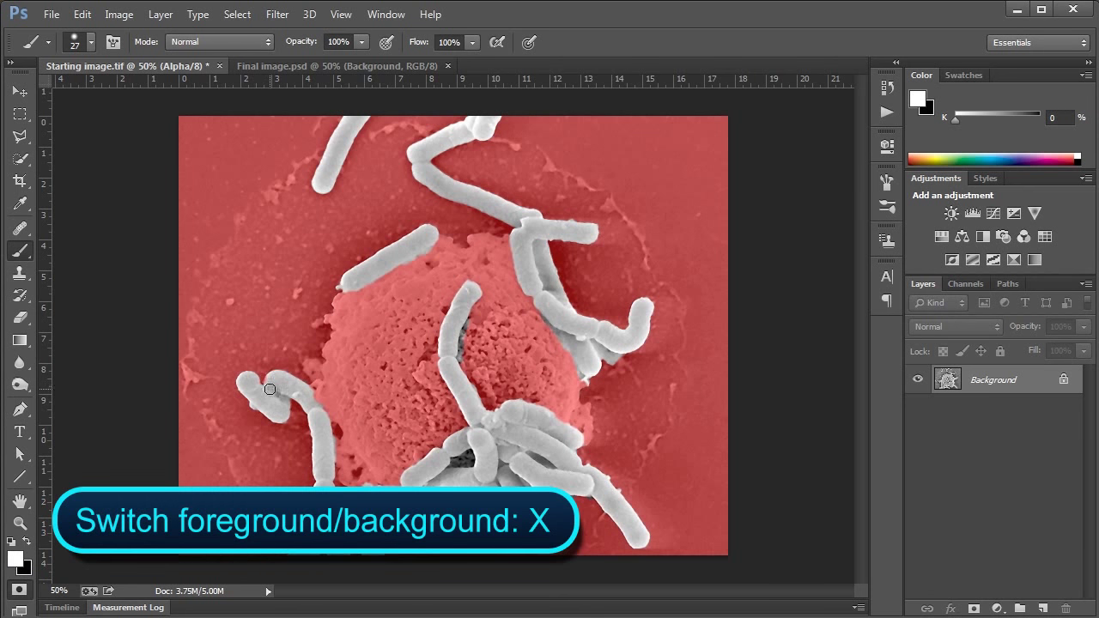
key(x)
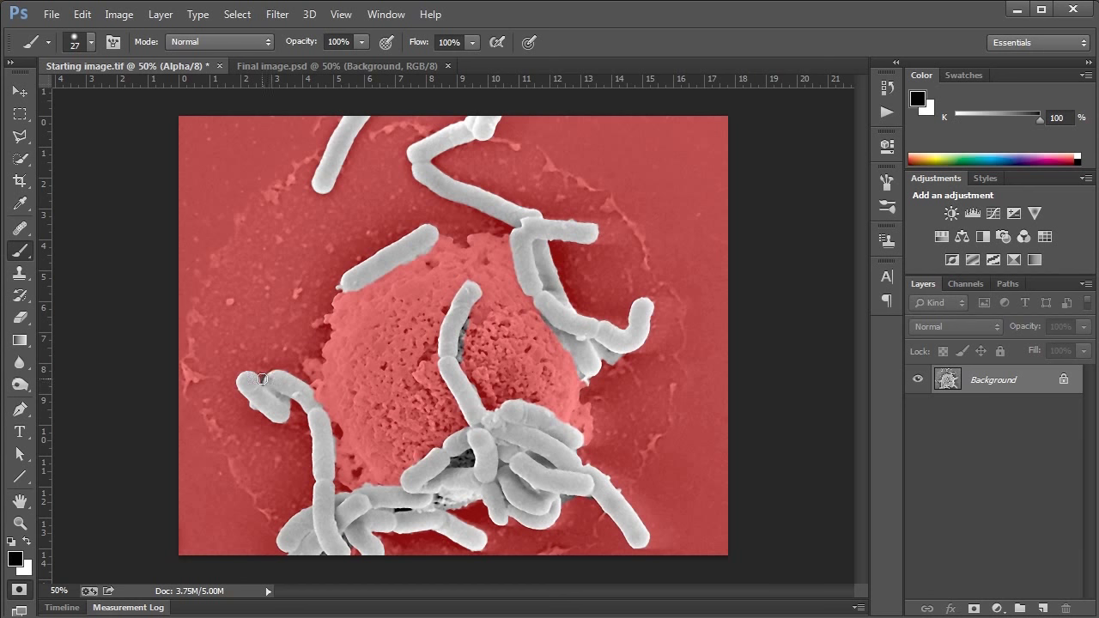
key(x)
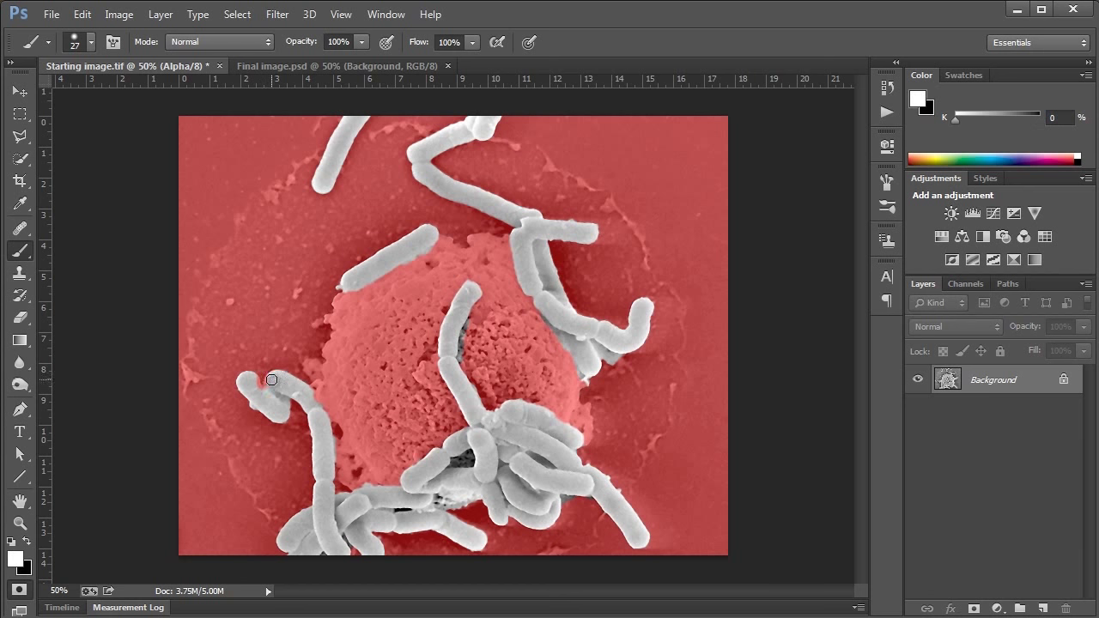
click(263, 379)
key(x)
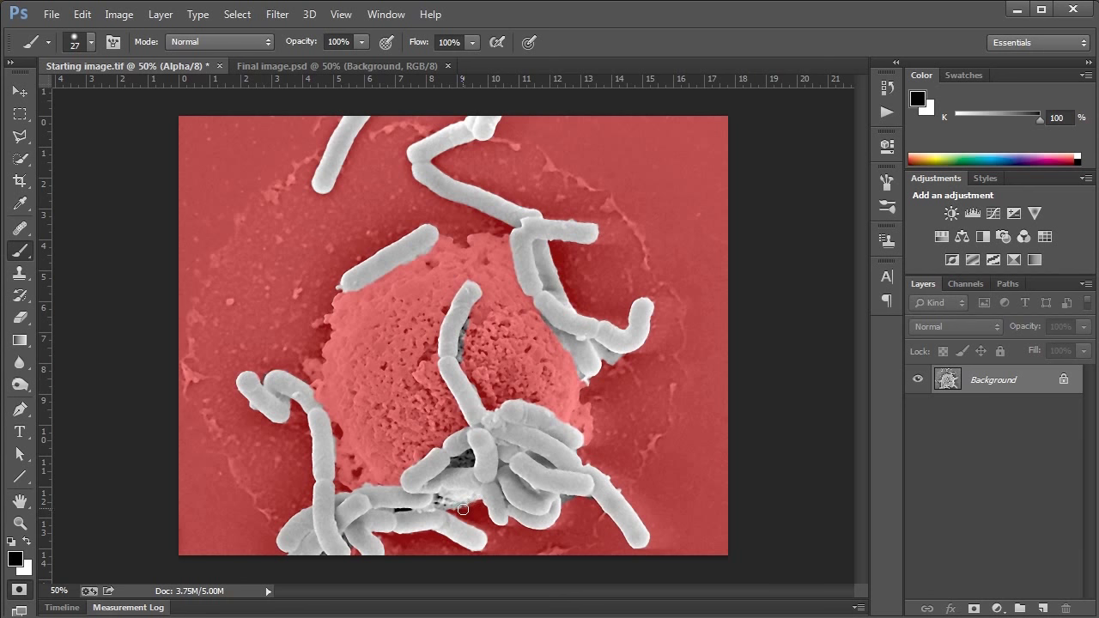
mouse_move(463, 510)
mouse_down()
mouse_move(435, 498)
mouse_move(484, 496)
mouse_move(435, 506)
mouse_move(432, 491)
mouse_move(484, 484)
mouse_up()
key(x)
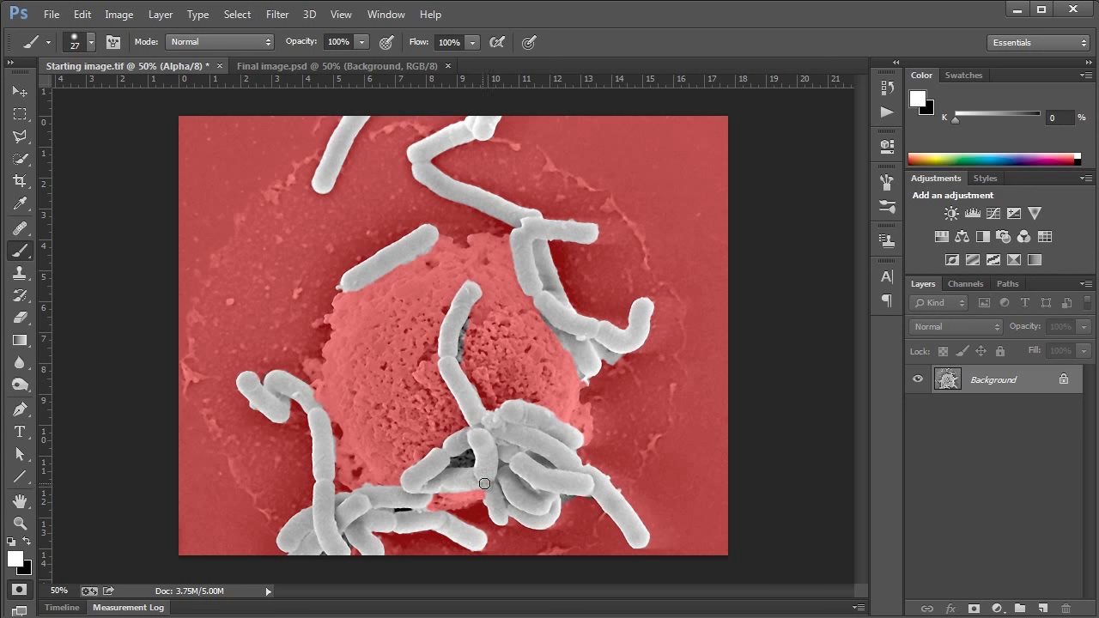
key(x)
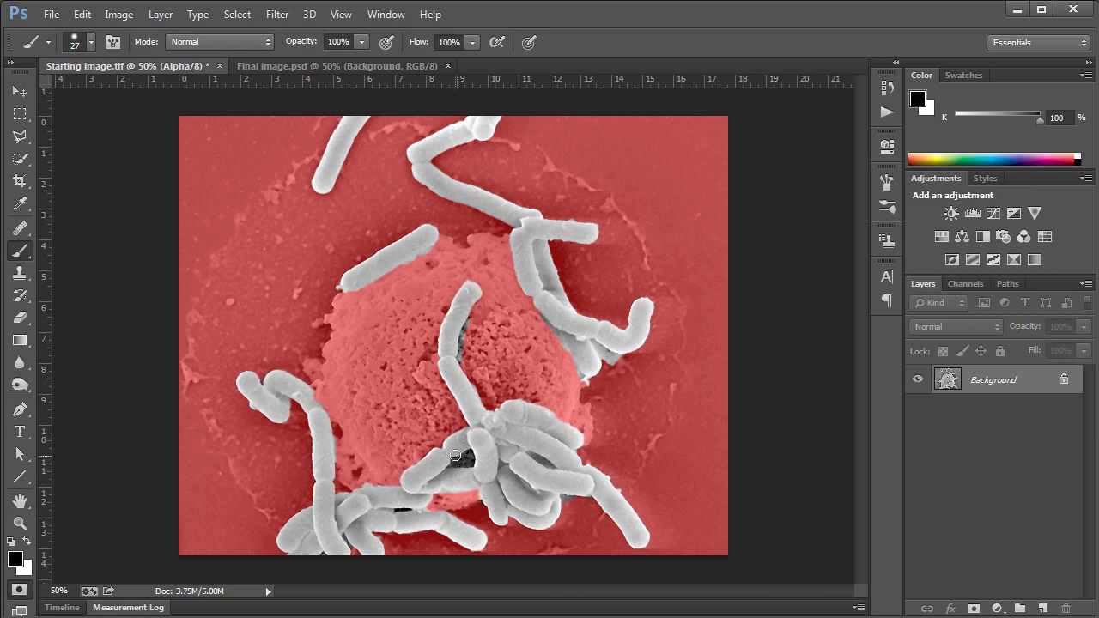
mouse_move(457, 466)
mouse_down()
mouse_move(473, 455)
mouse_move(454, 475)
mouse_move(477, 476)
mouse_move(479, 443)
mouse_up()
Mask the gap beside the lower-right bacterium and the area next to another bacterium tip
key(x)
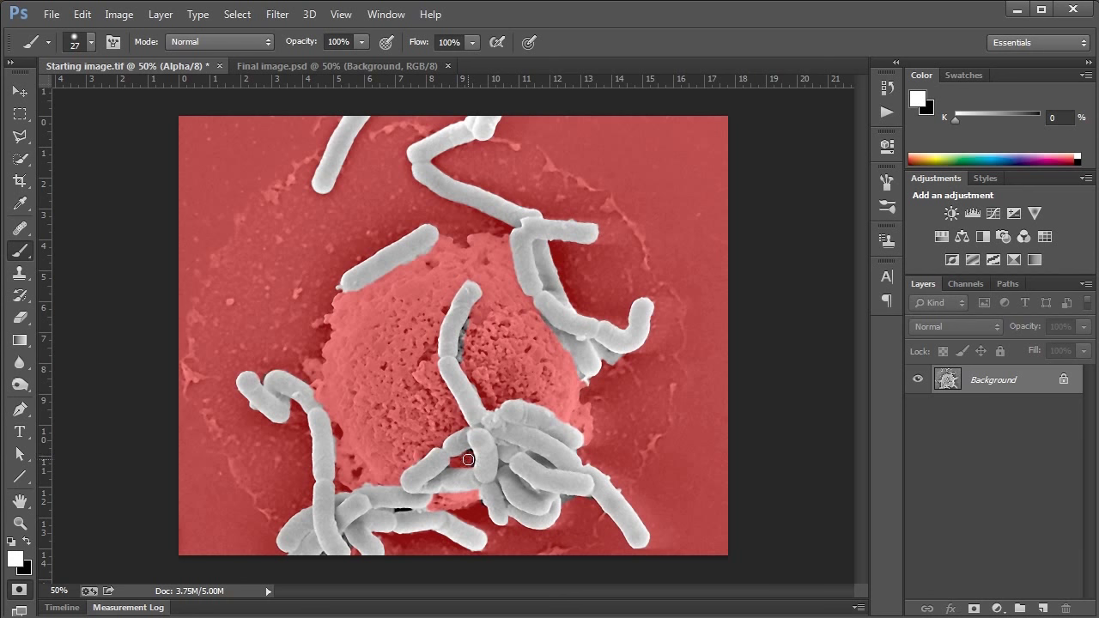
key(x)
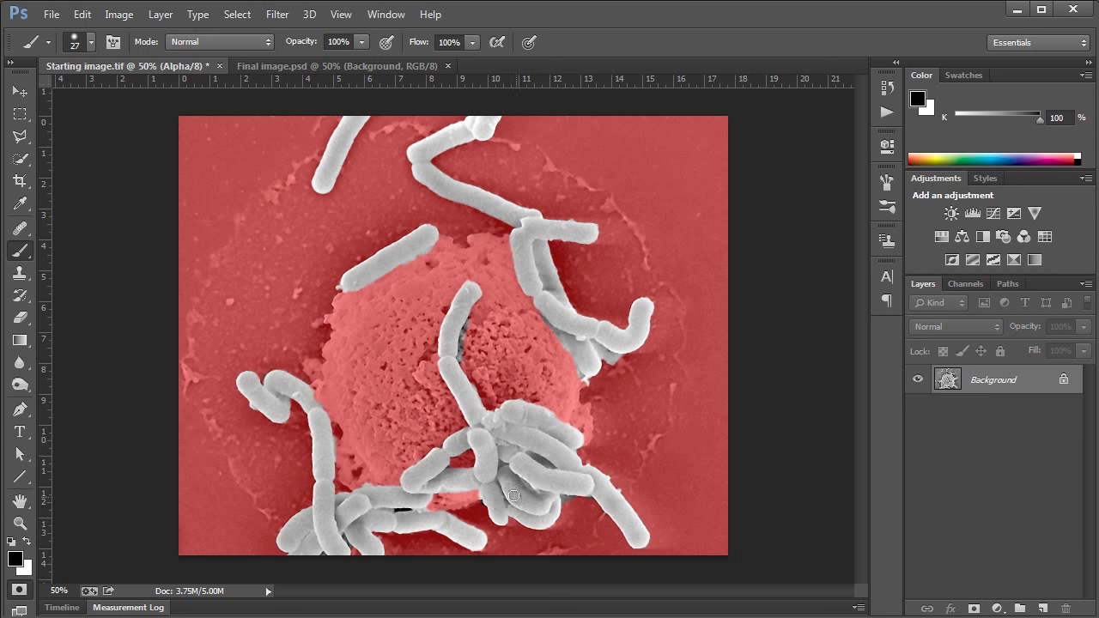
key(x)
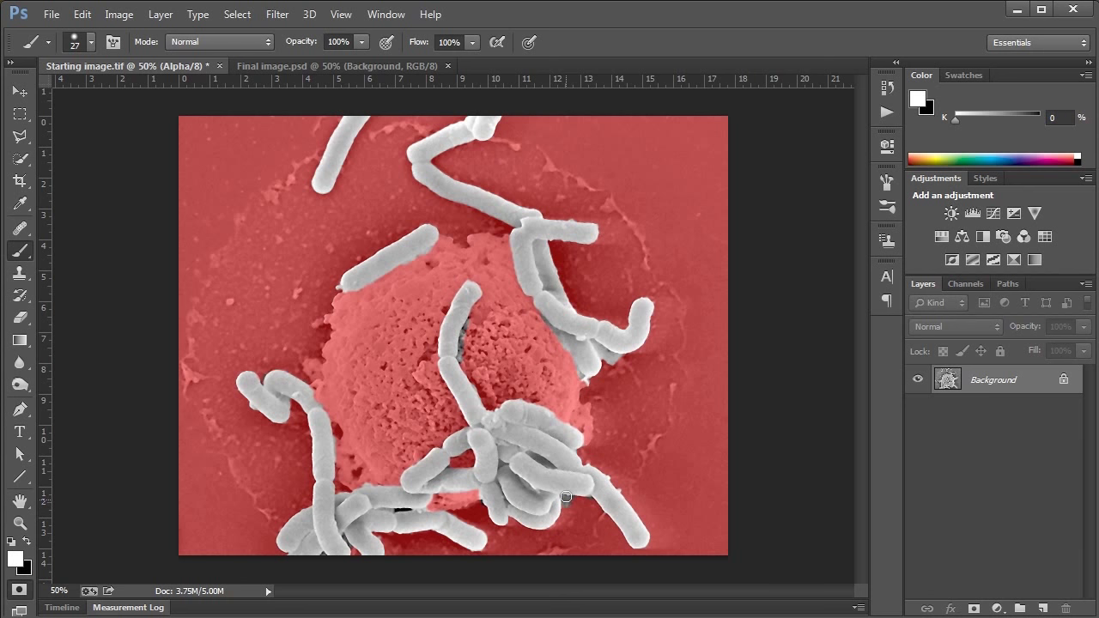
key(x)
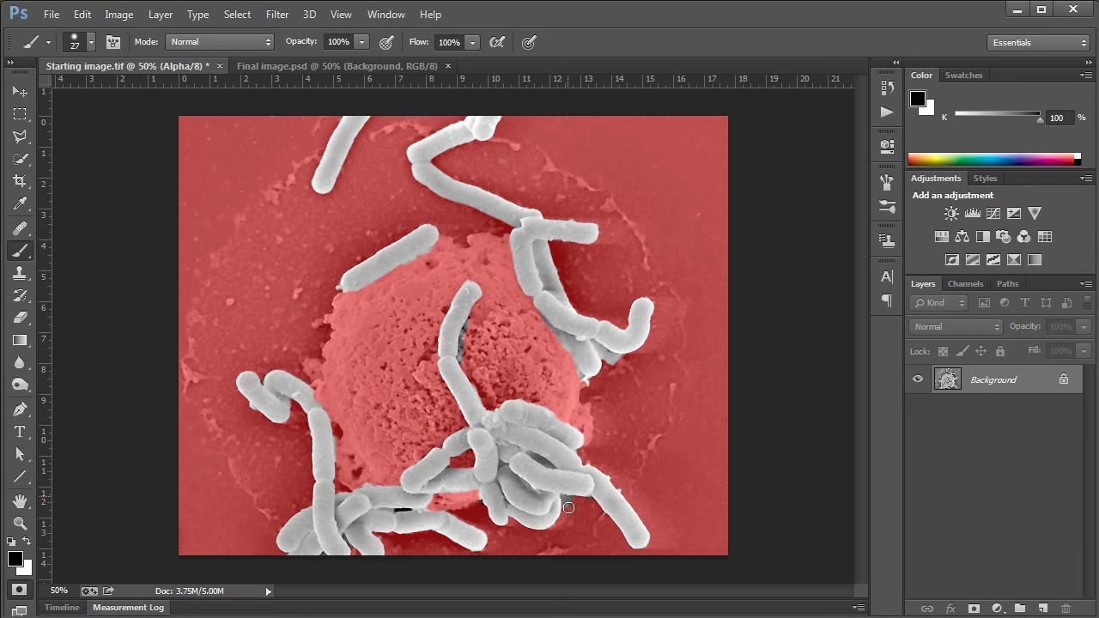
mouse_move(568, 511)
mouse_down()
mouse_move(567, 496)
mouse_move(576, 501)
mouse_up()
key(x)
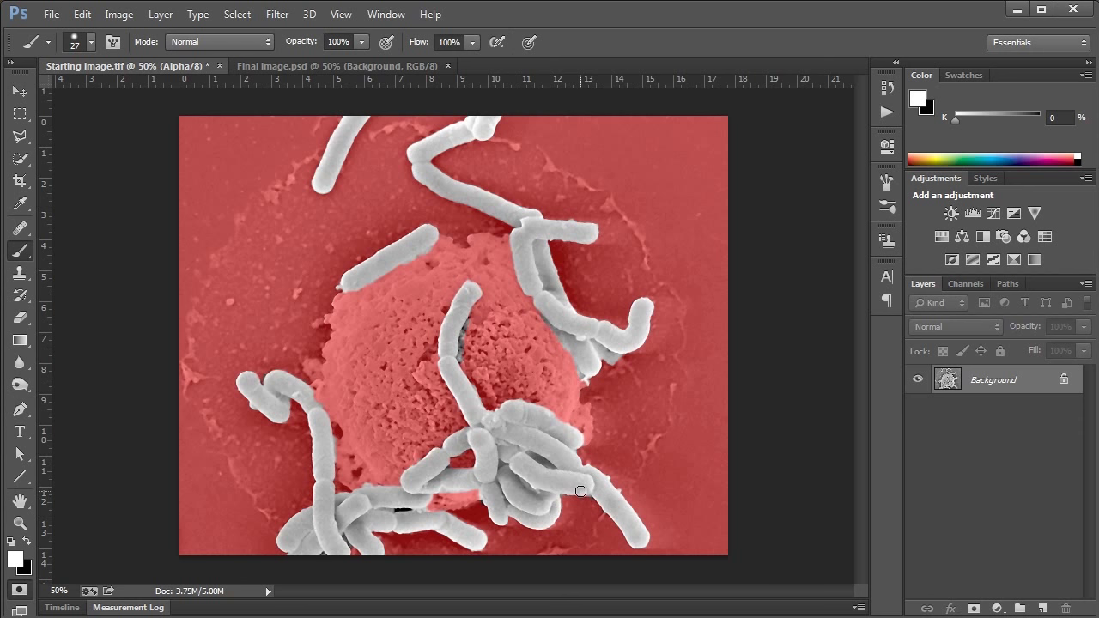
key(x)
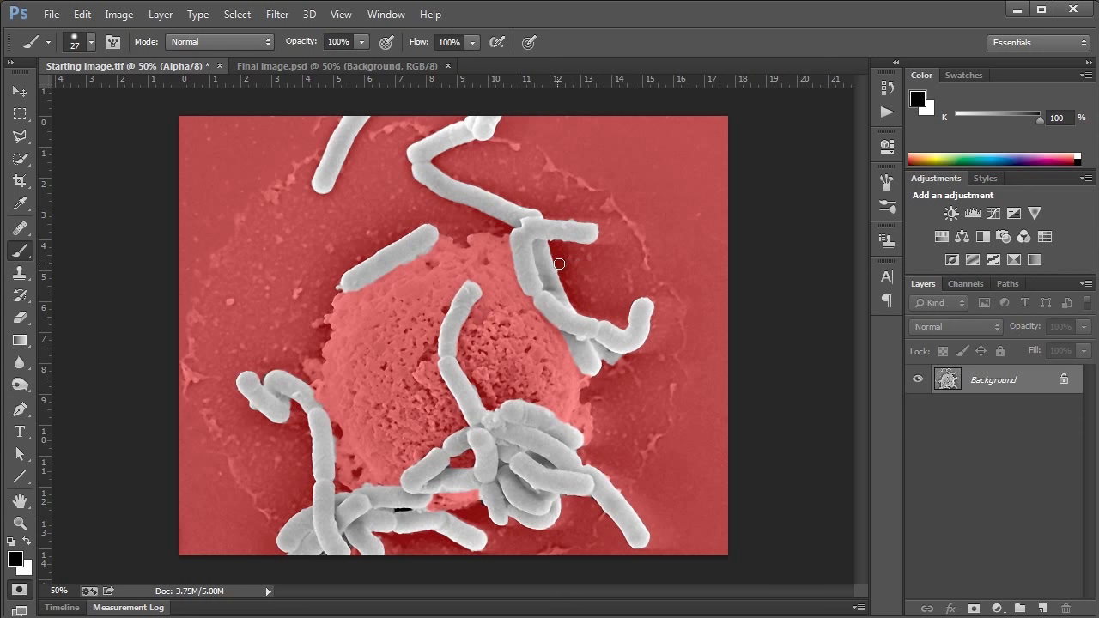
mouse_move(608, 359)
mouse_down()
mouse_move(591, 344)
mouse_move(608, 350)
mouse_move(595, 364)
mouse_move(580, 335)
mouse_move(612, 343)
mouse_move(601, 347)
mouse_up()
key(x)
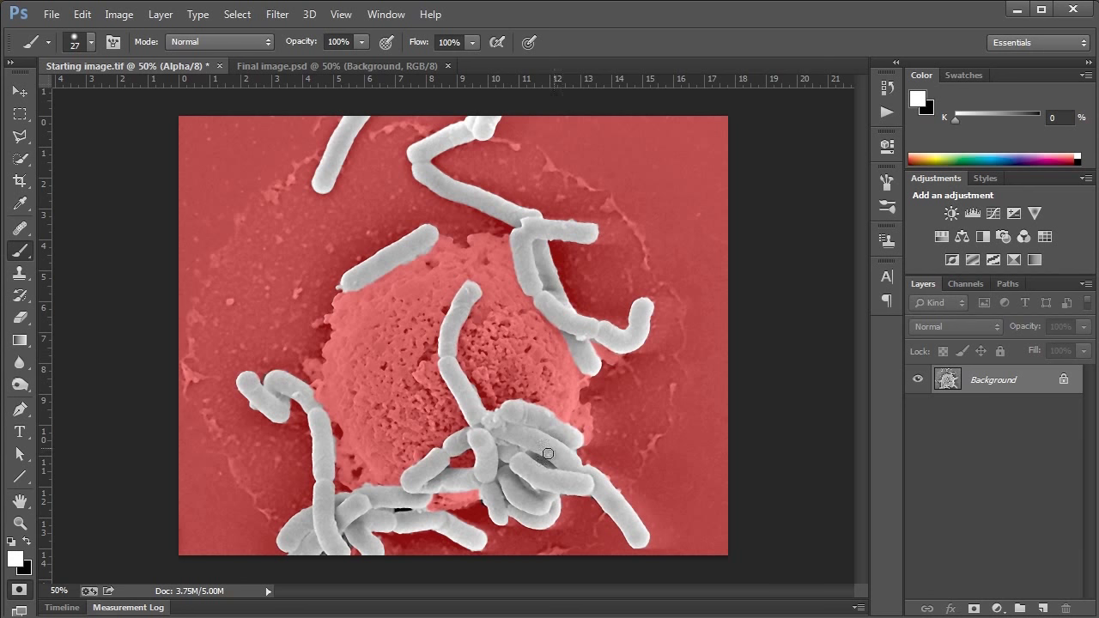
key(x)
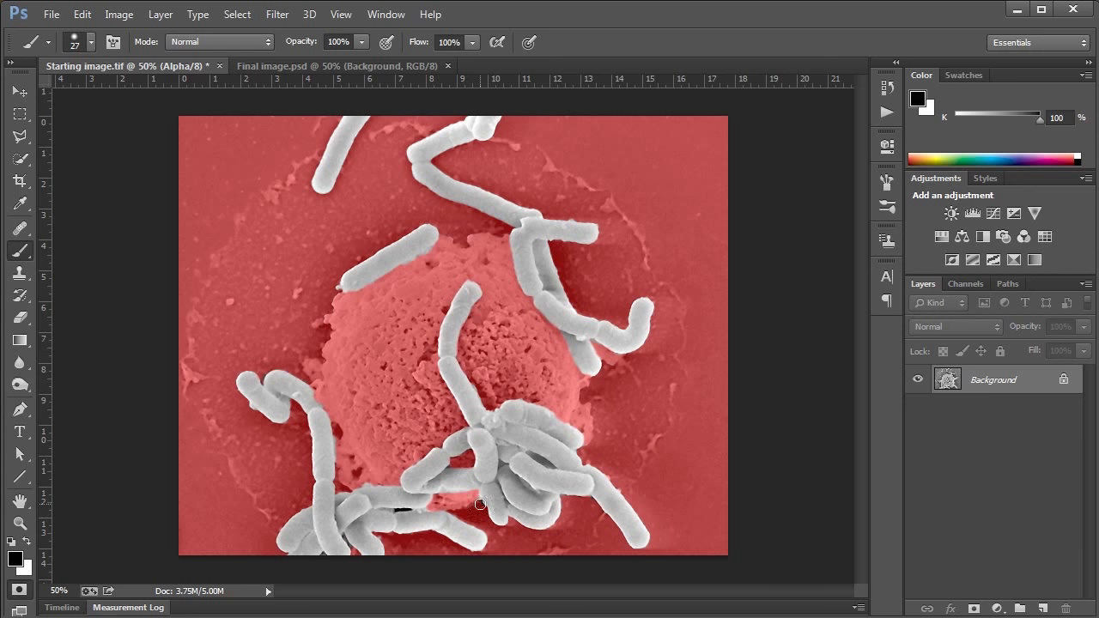
key(x)
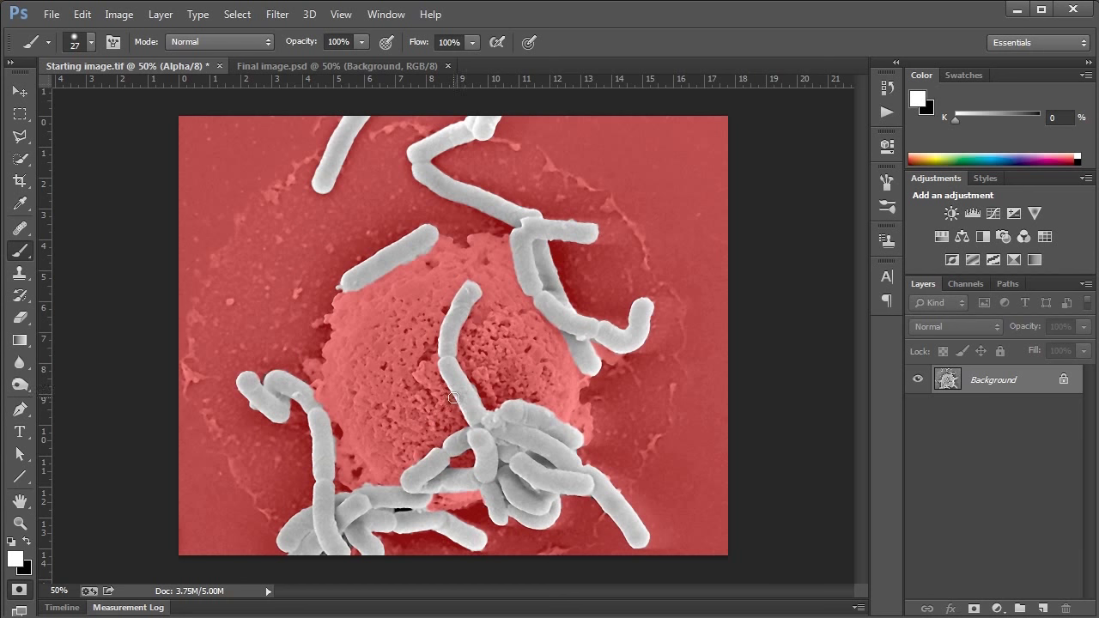
Turn the mask into a selection and fill it with a cyan #02a6d5 Solid Color layer
click(19, 592)
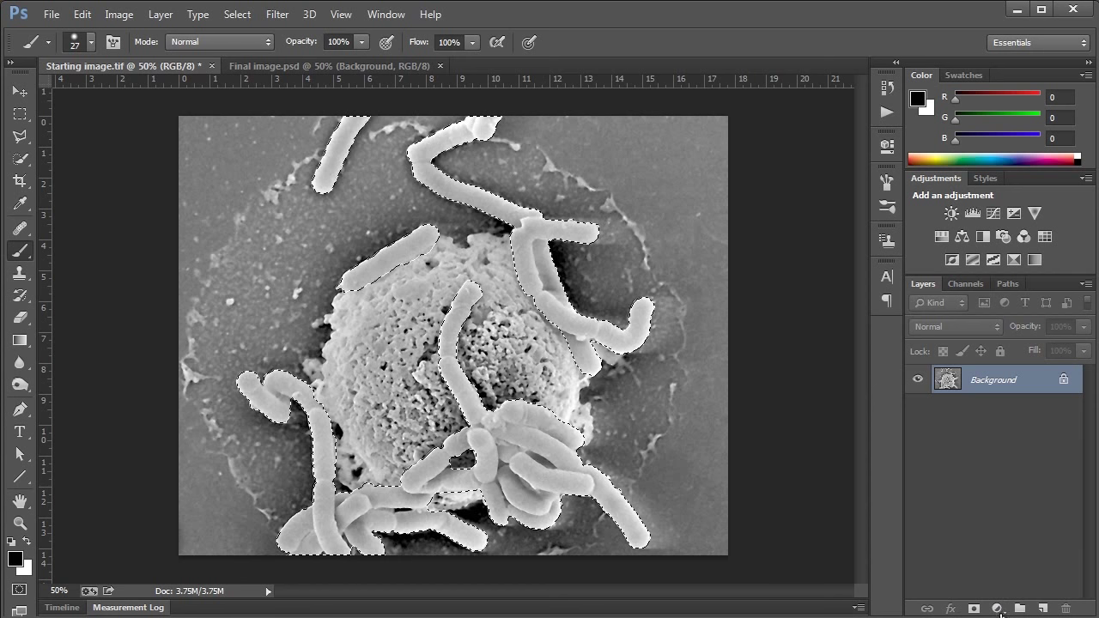
click(998, 610)
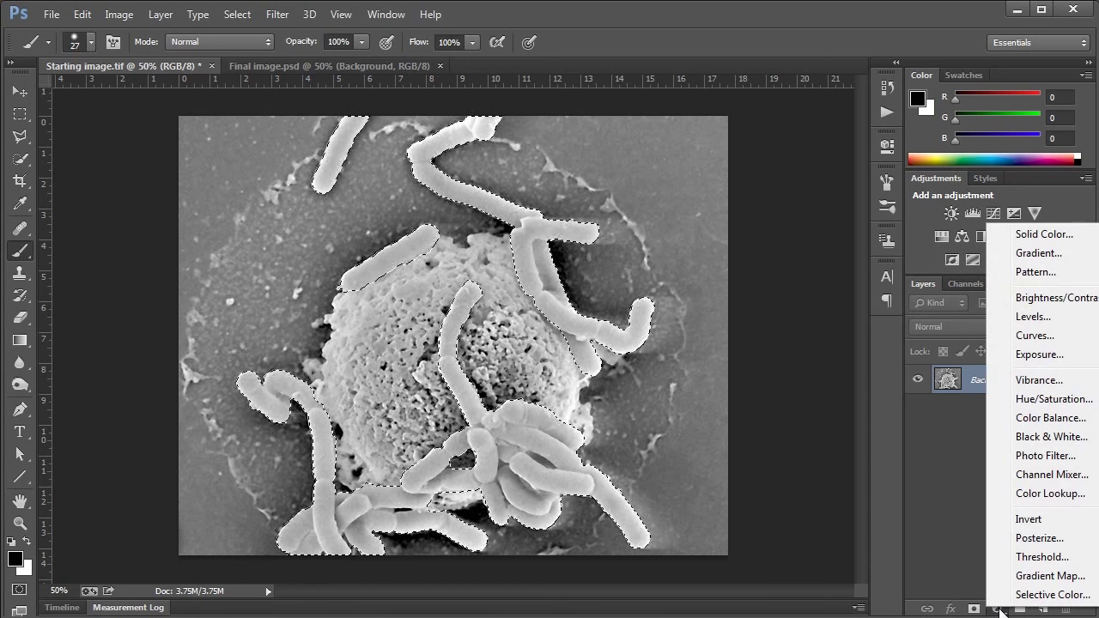
click(1021, 241)
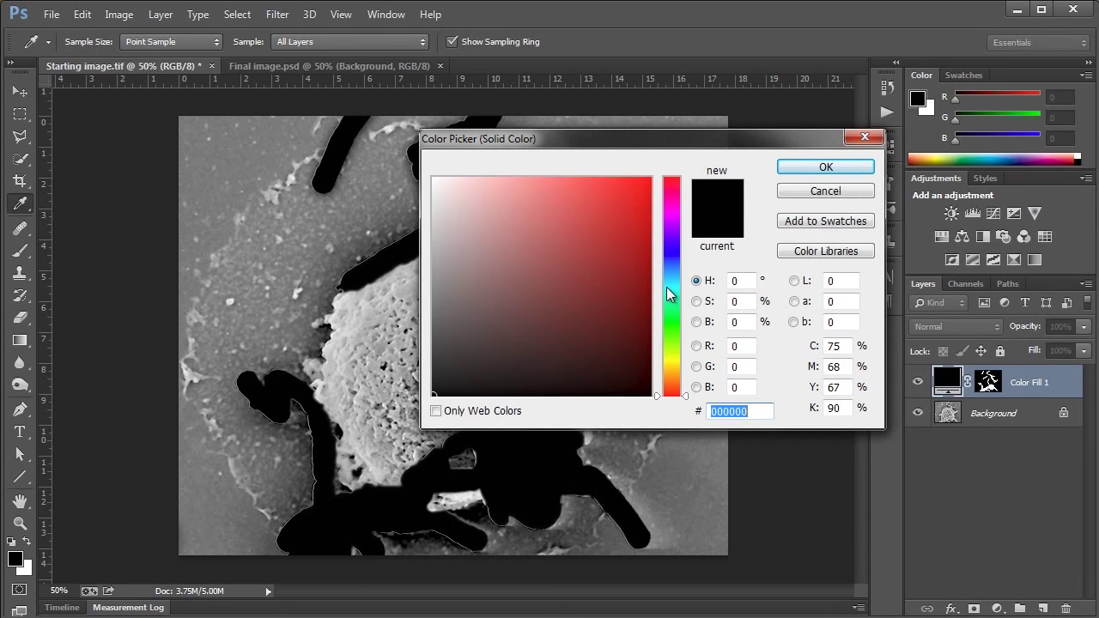
drag(676, 294, 675, 279)
click(651, 193)
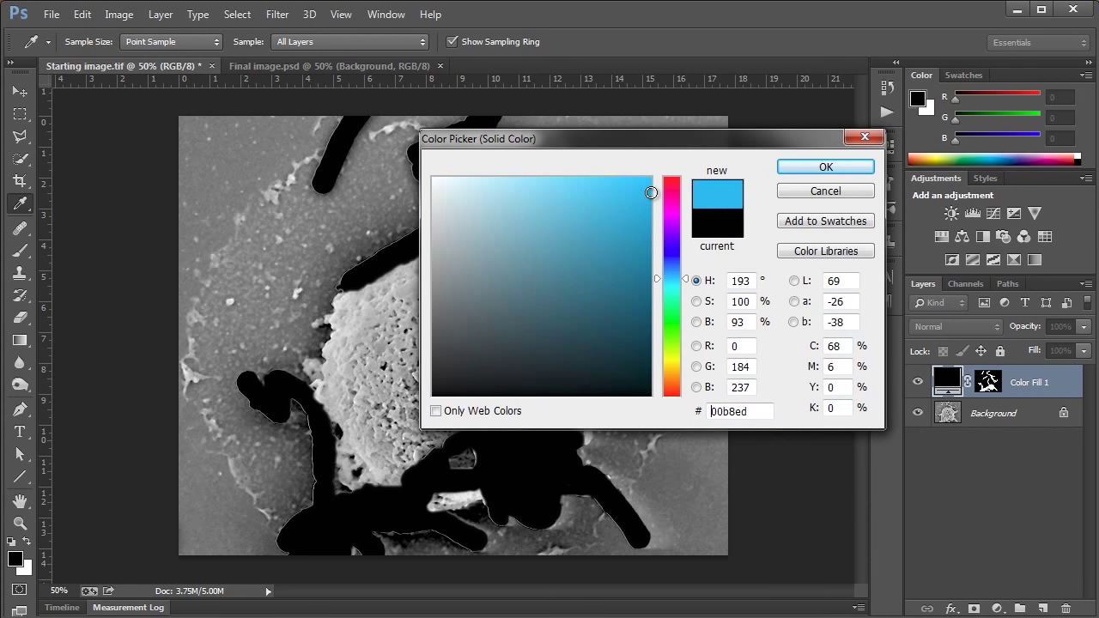
drag(651, 192, 648, 213)
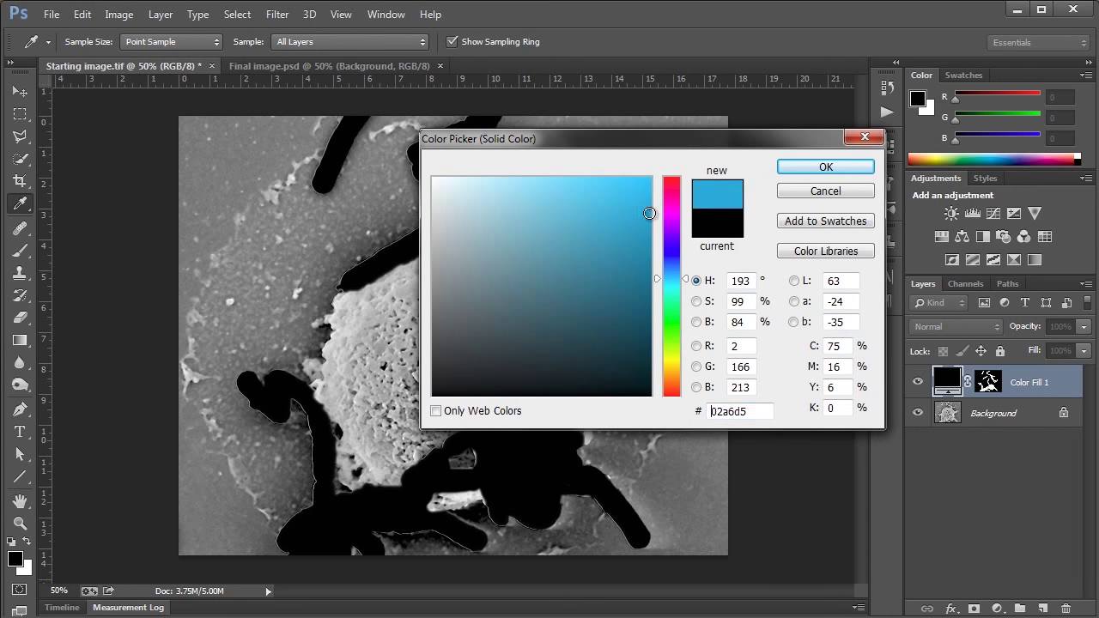
click(825, 168)
key(b)
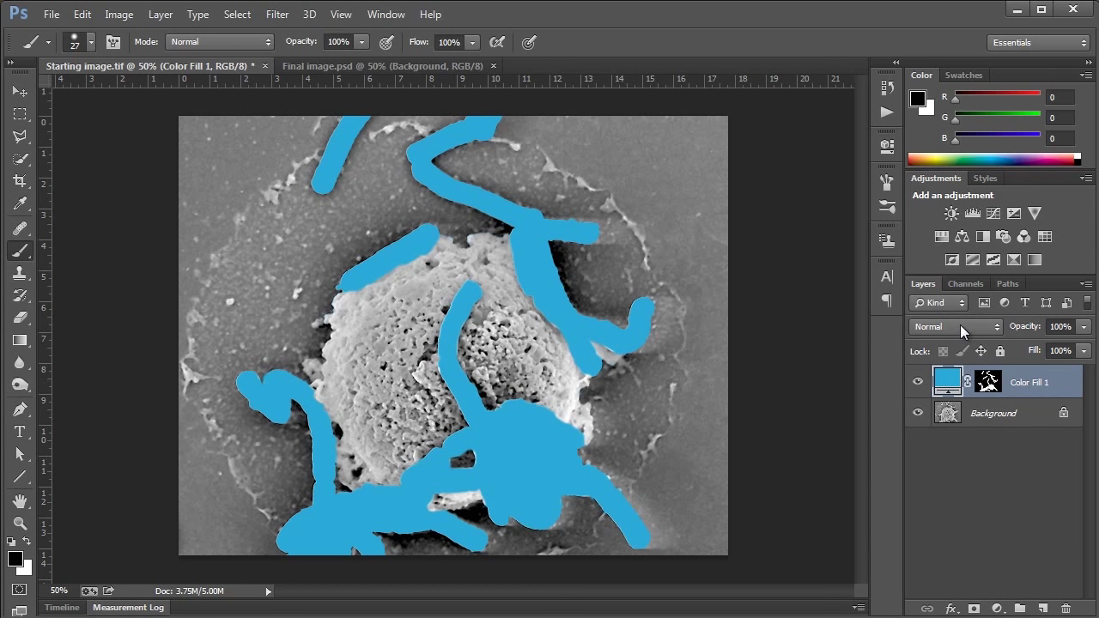
Set Color Fill 1's blend mode from Normal to Color
click(997, 326)
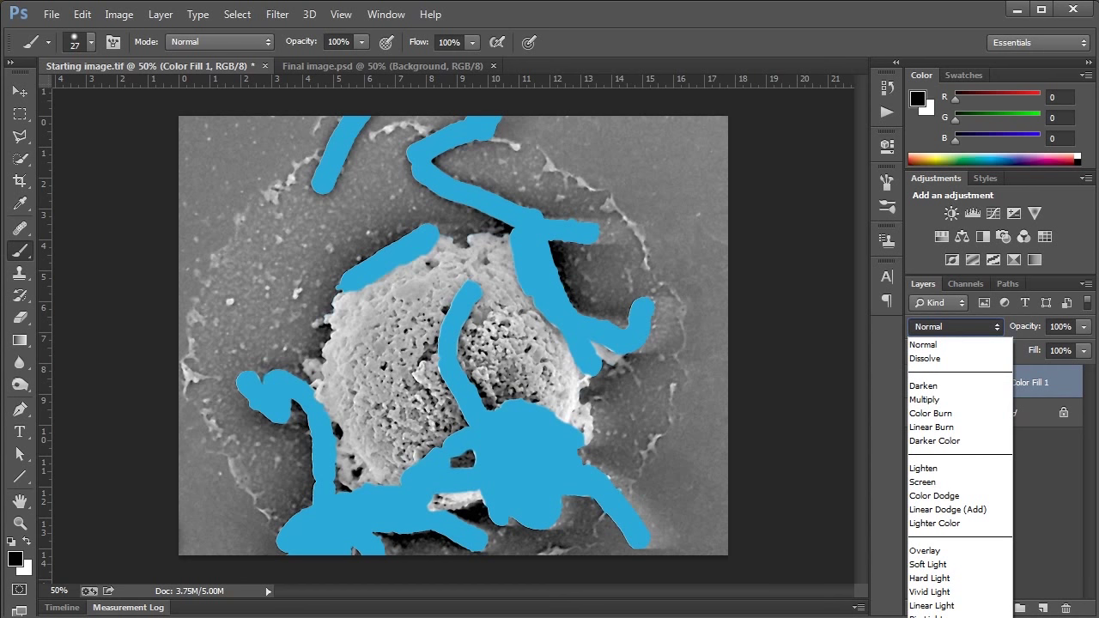
click(932, 601)
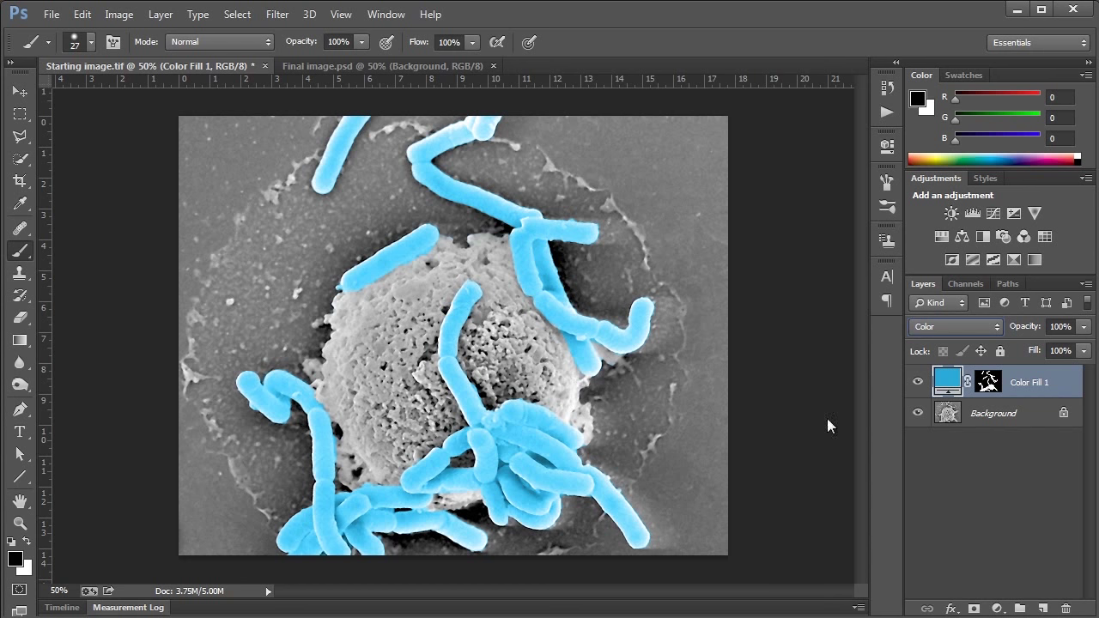
On the Background layer, quick-select the central cell and subtract Color Fill 1's bacteria mask
click(947, 419)
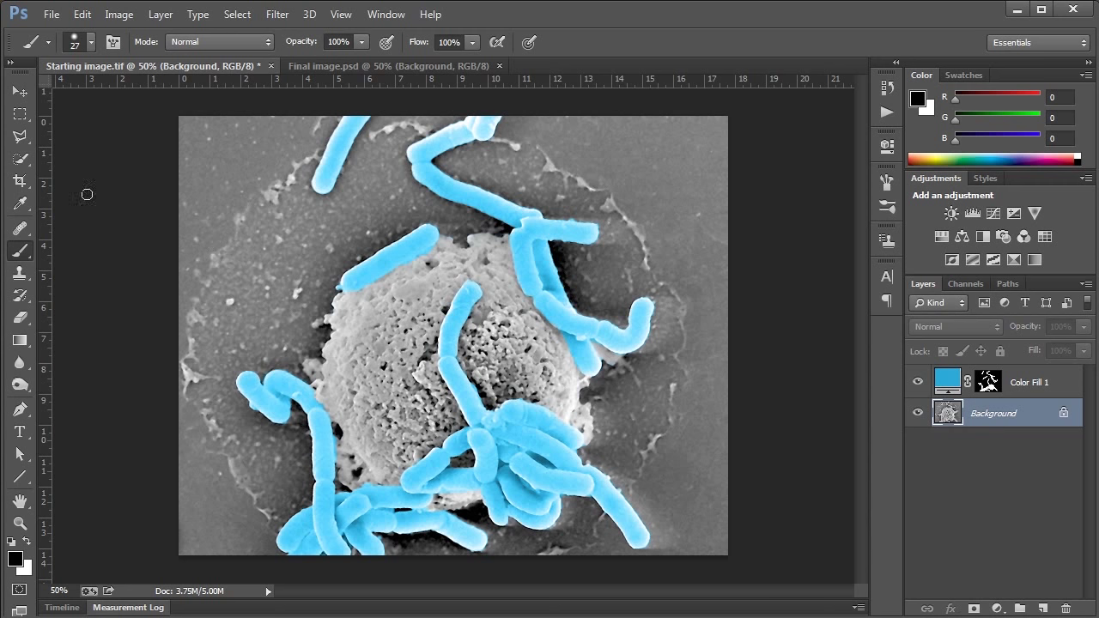
key(w)
key(alt+w)
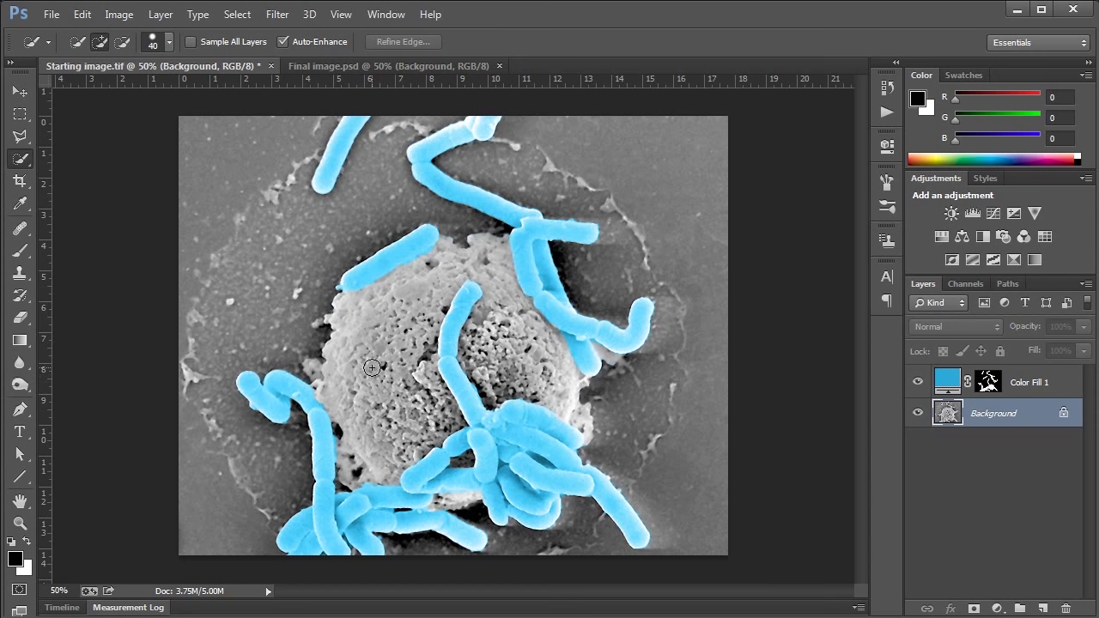
mouse_move(364, 315)
mouse_down()
mouse_move(348, 353)
mouse_move(372, 446)
mouse_move(407, 443)
mouse_move(420, 401)
mouse_move(419, 305)
mouse_move(475, 274)
mouse_move(501, 277)
mouse_move(491, 393)
mouse_move(530, 343)
mouse_move(566, 418)
mouse_move(529, 426)
mouse_move(444, 486)
mouse_move(383, 484)
mouse_move(352, 446)
mouse_up()
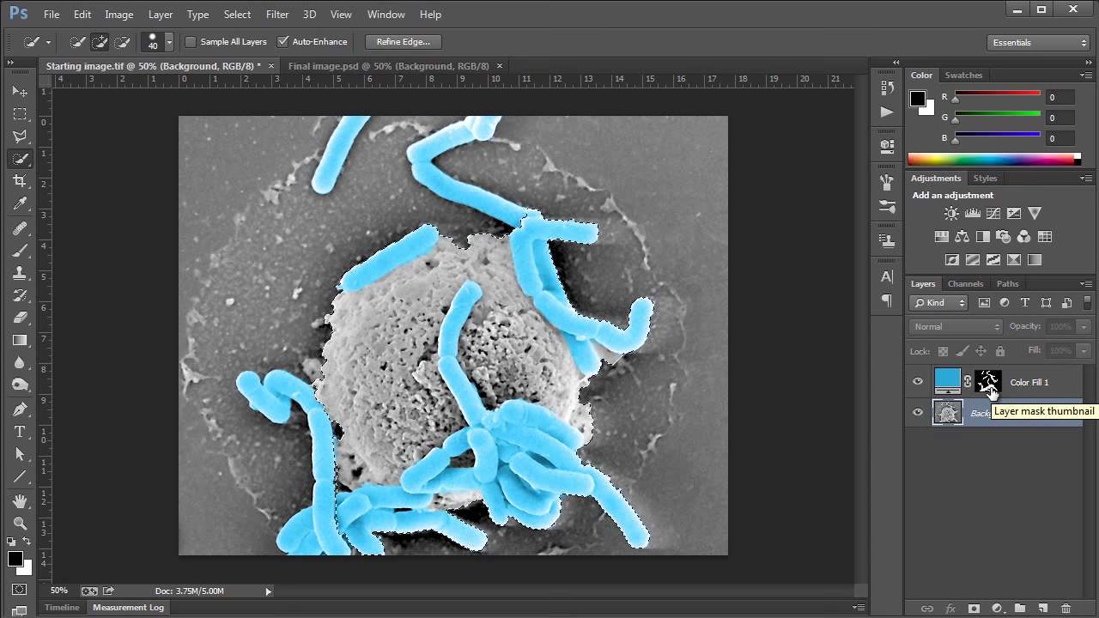
drag(990, 390, 992, 393)
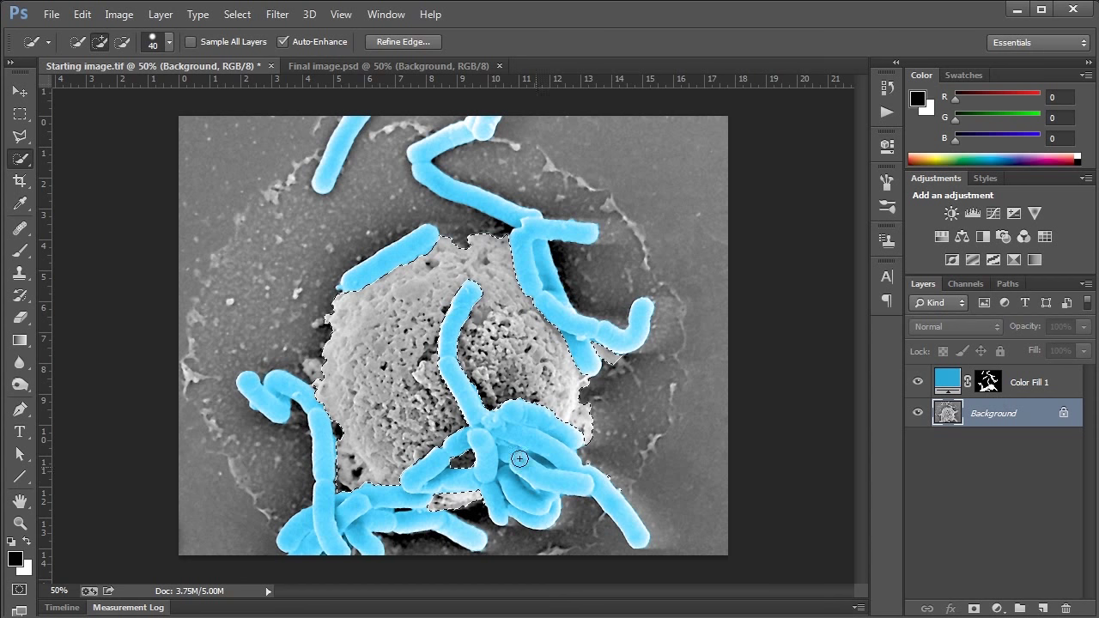
drag(504, 447, 460, 376)
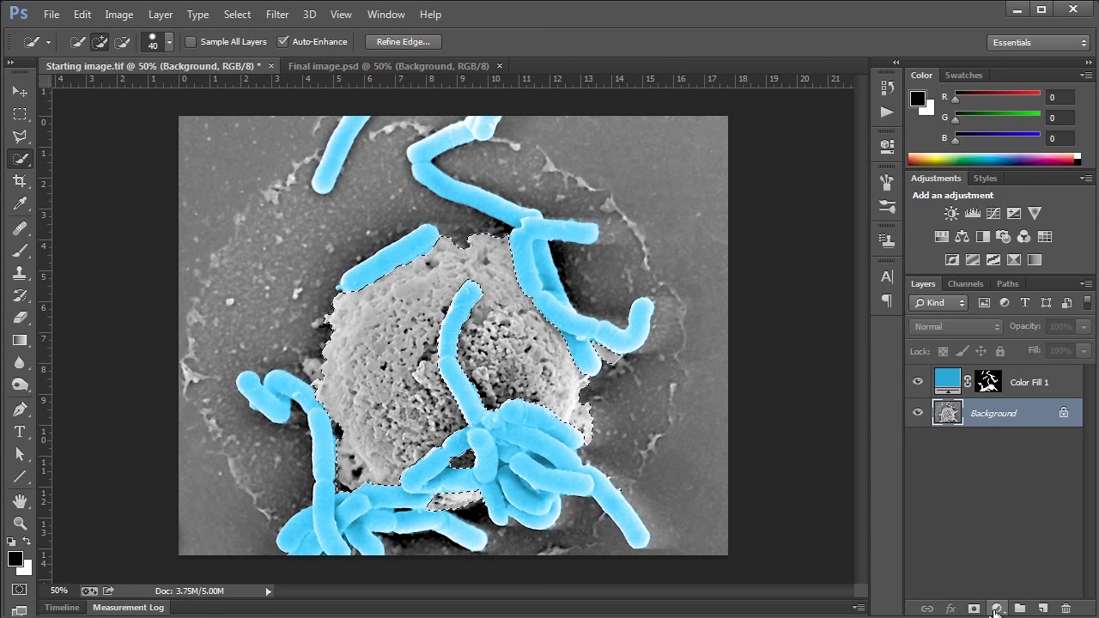
click(998, 609)
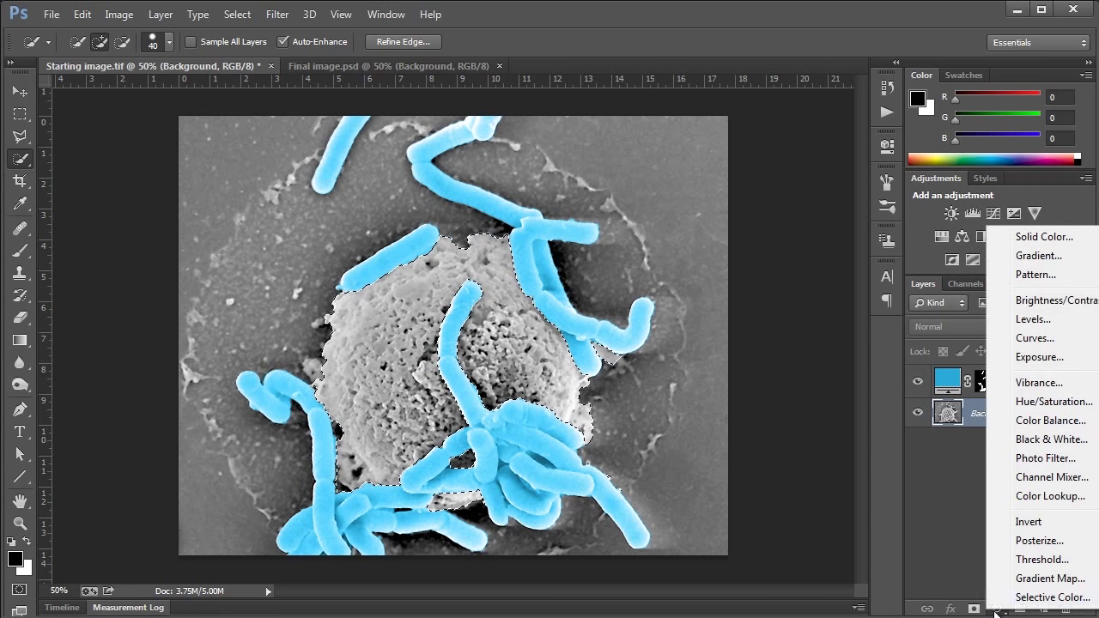
Fill the cell with bright yellow #fff000 on Color Fill 2 and set its blend mode to Color
click(1073, 242)
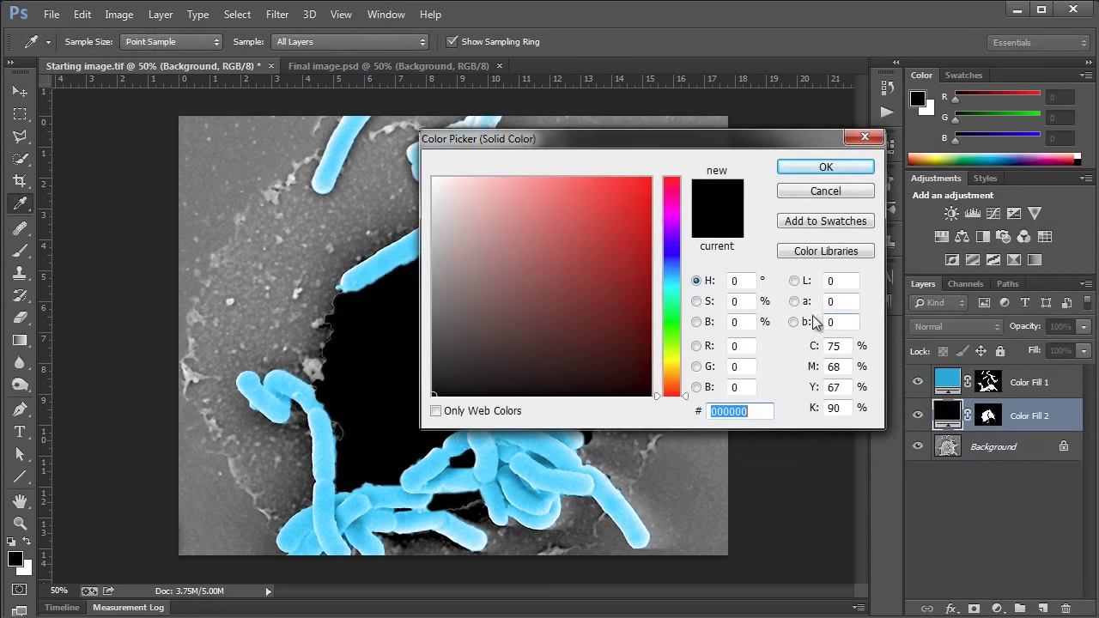
click(673, 360)
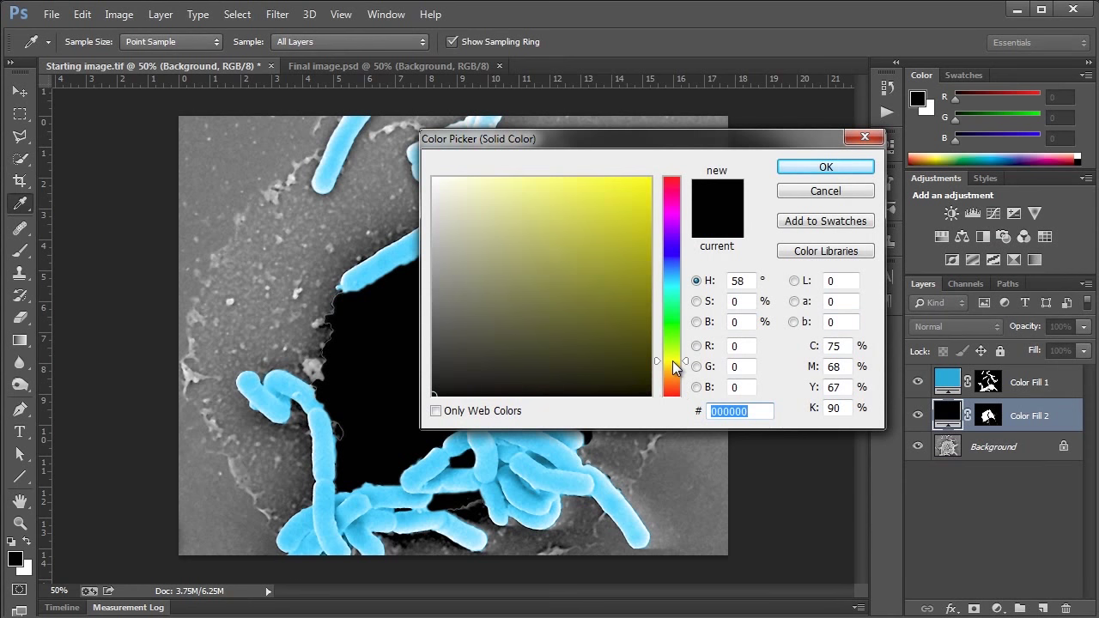
drag(629, 287, 665, 180)
click(858, 165)
key(w)
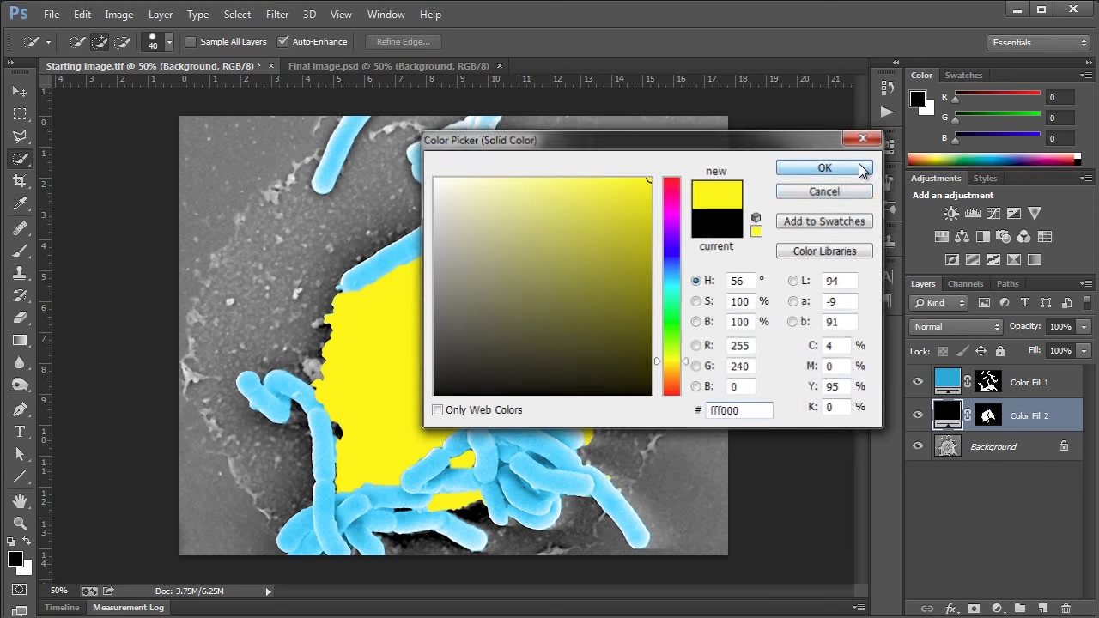
click(979, 325)
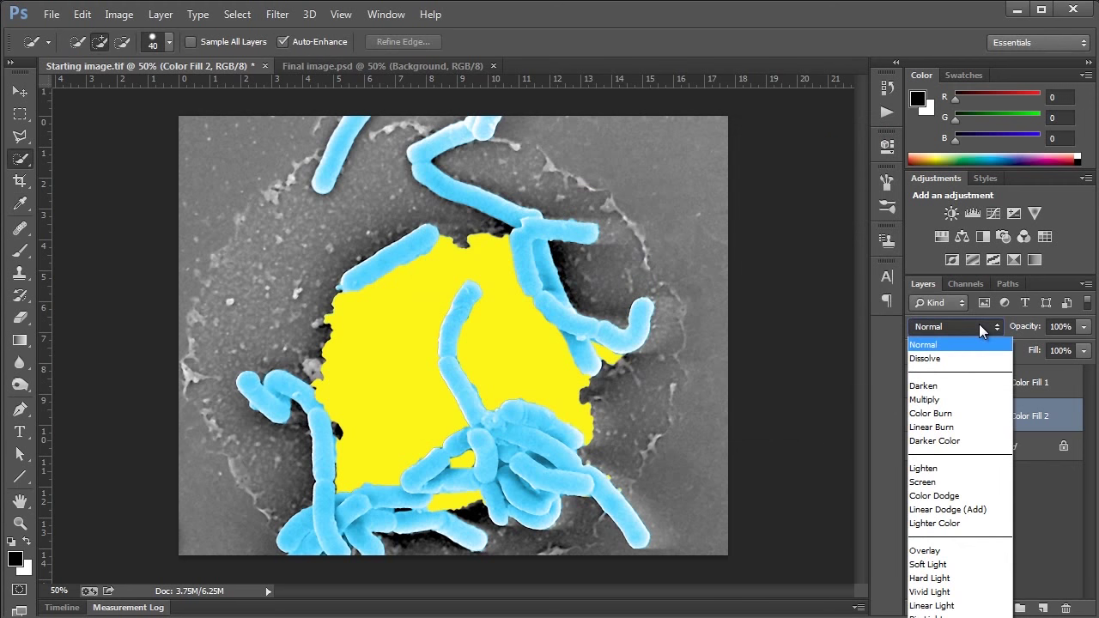
click(936, 617)
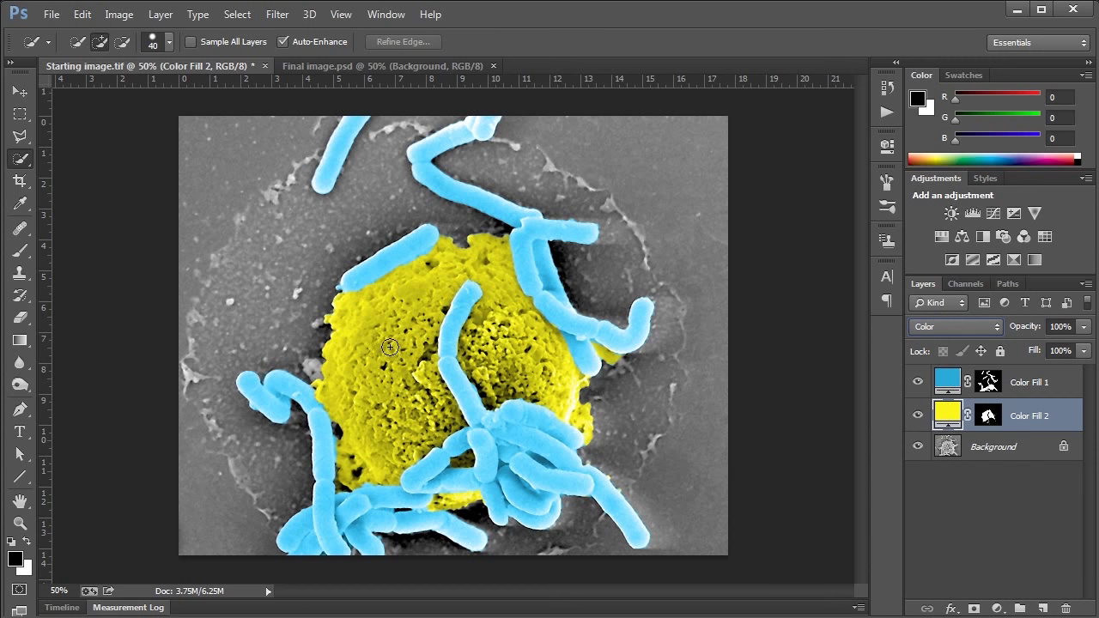
From the Background layer, select the whole image and combine it with the Color Fill 2 and Color Fill 1 mask outlines
click(992, 453)
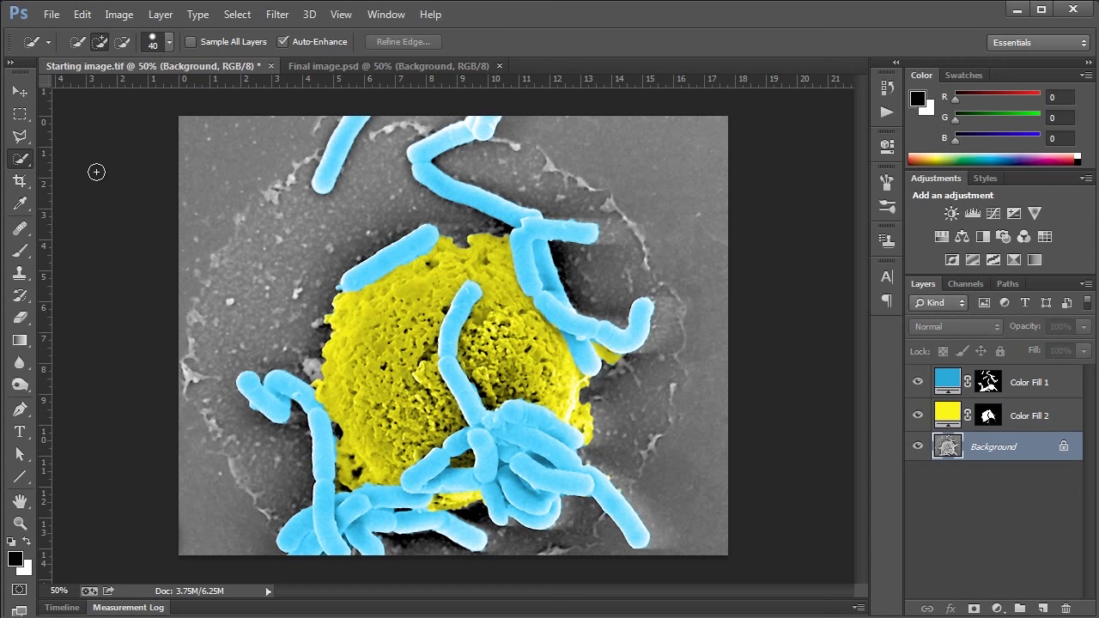
click(20, 113)
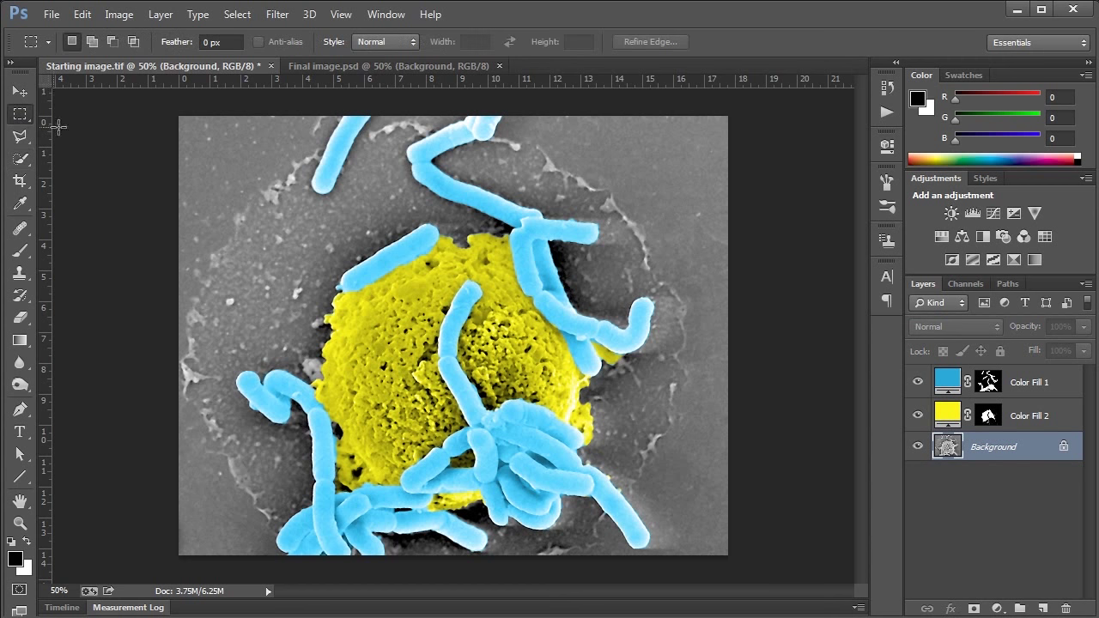
drag(160, 114, 763, 574)
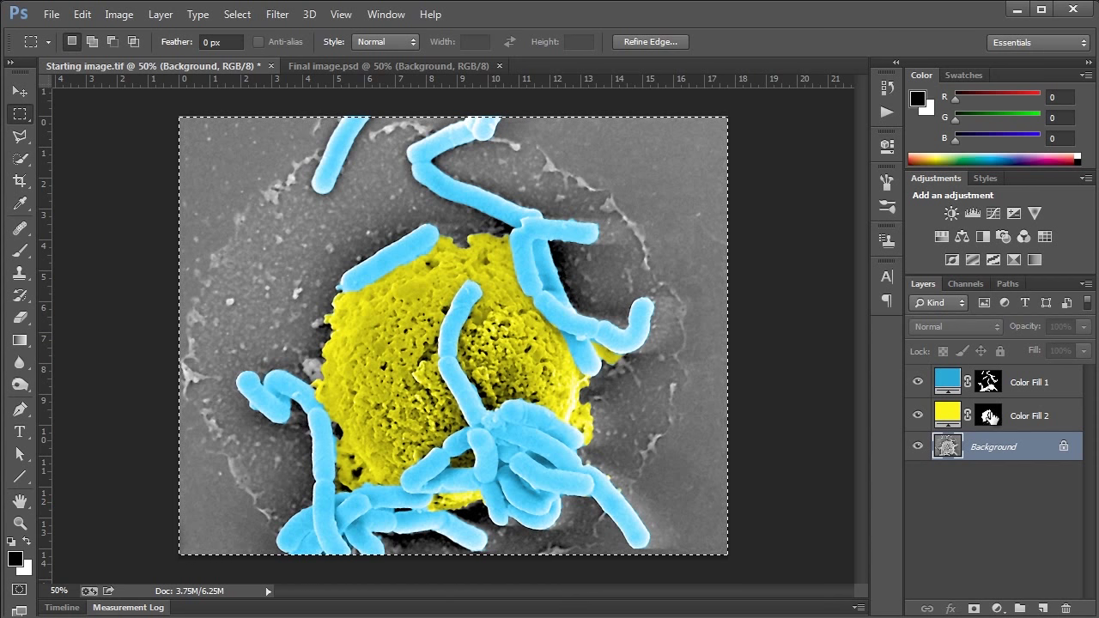
drag(990, 417, 992, 418)
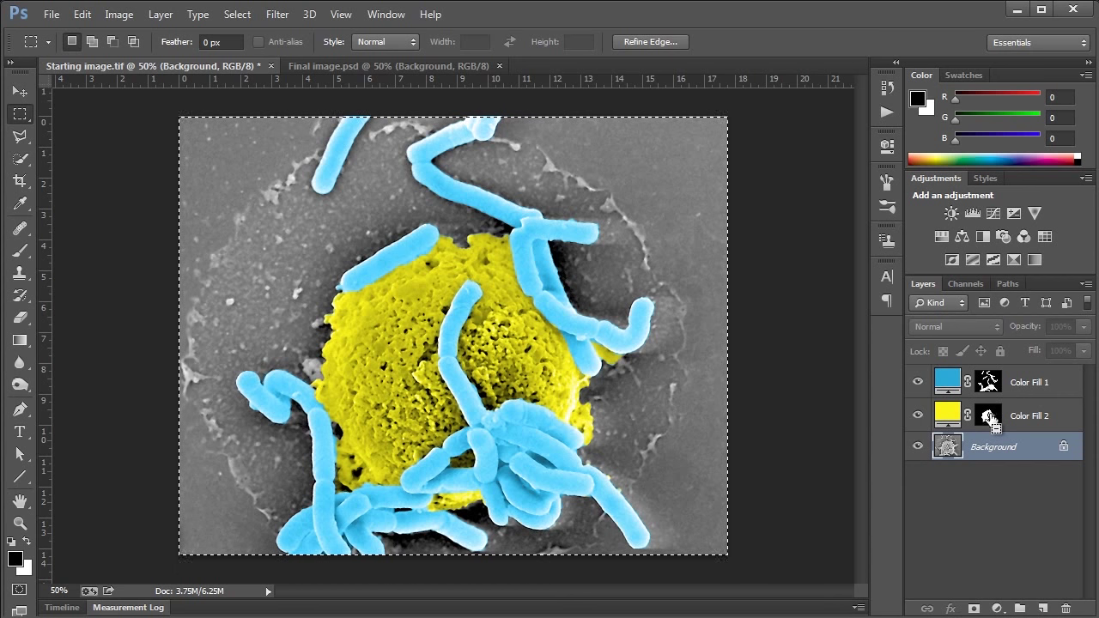
ctrl+click(990, 417)
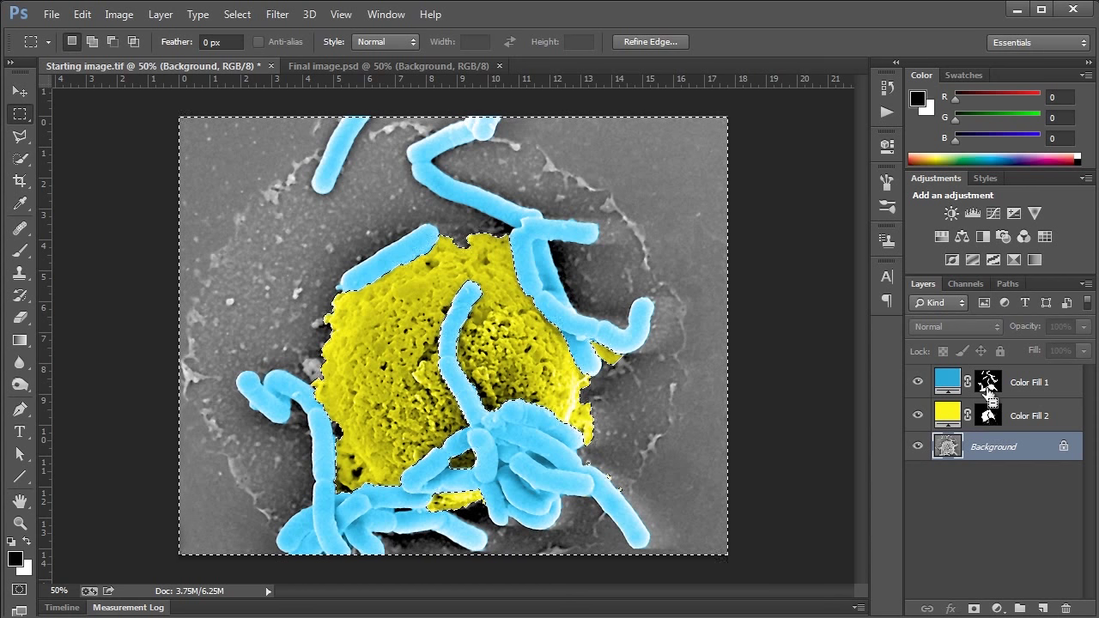
ctrl+shift+click(989, 384)
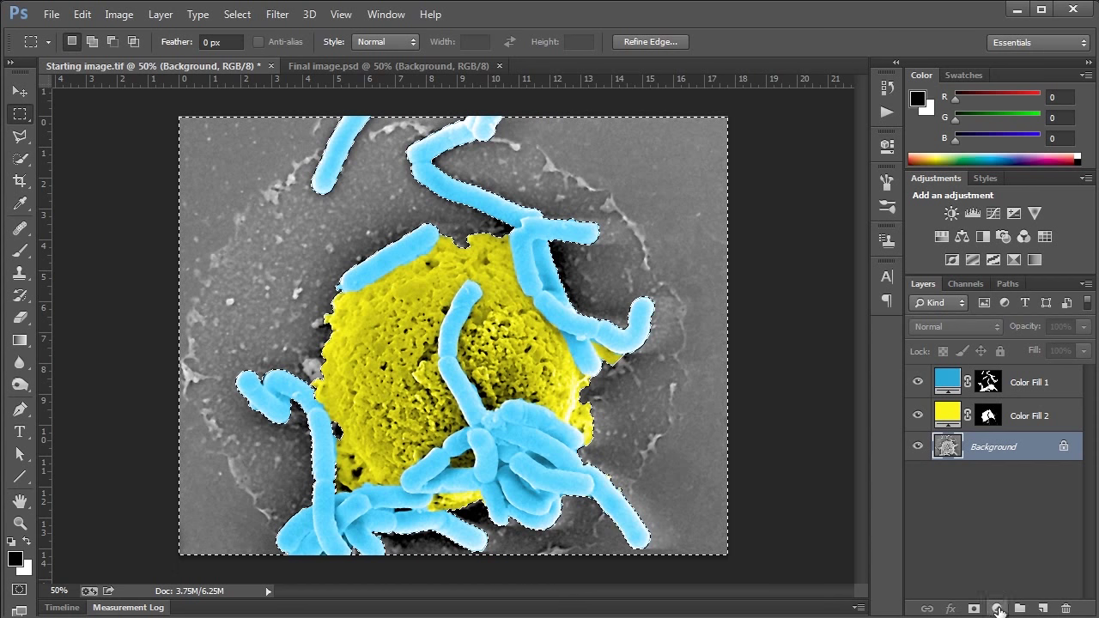
click(997, 609)
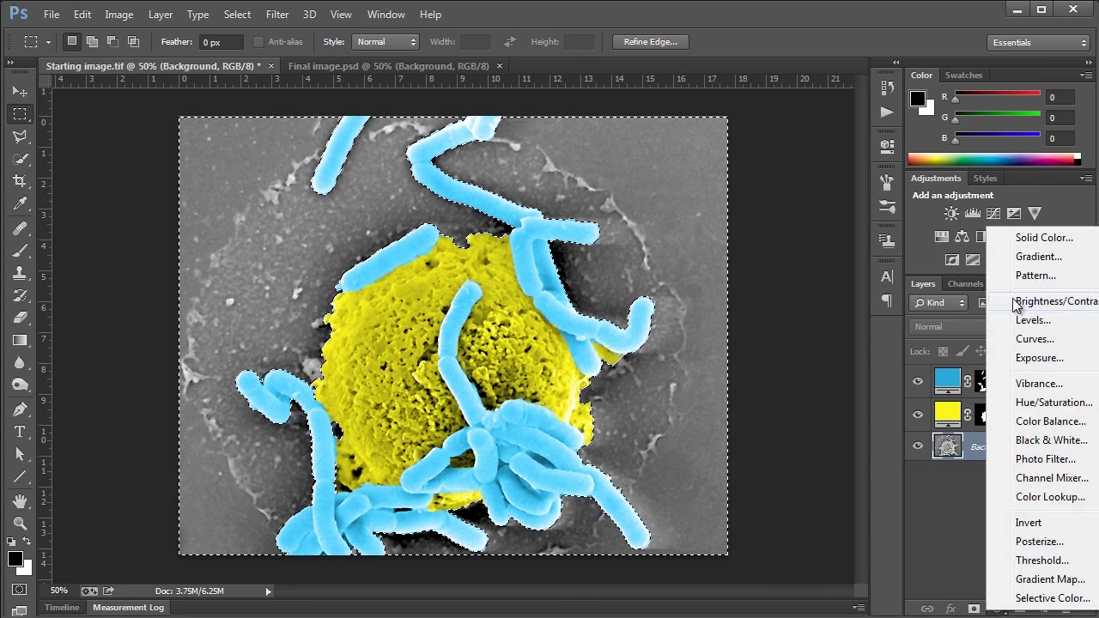
Add a Solid Color fill layer in deep purple (H 294, S 93, B 40) for the background
click(1043, 238)
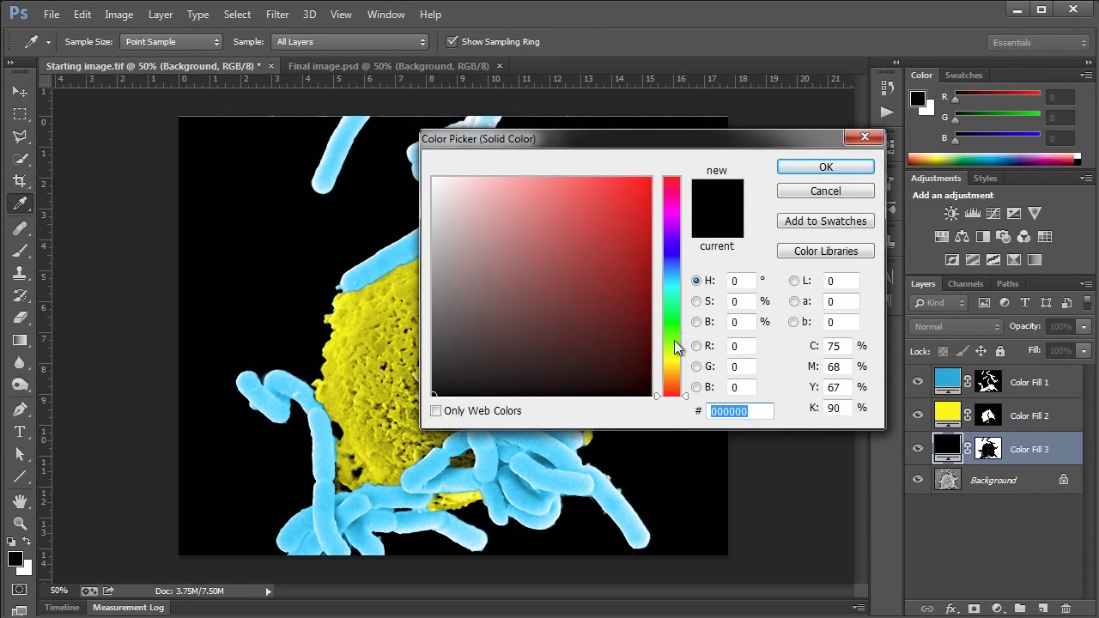
drag(677, 237, 678, 217)
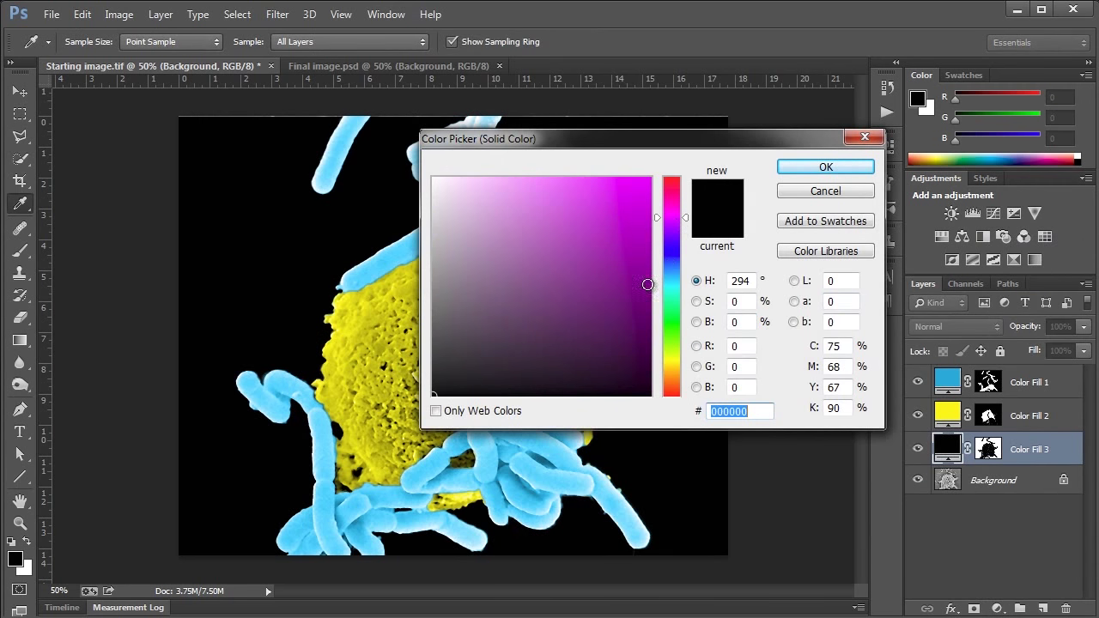
drag(650, 285, 635, 308)
click(793, 167)
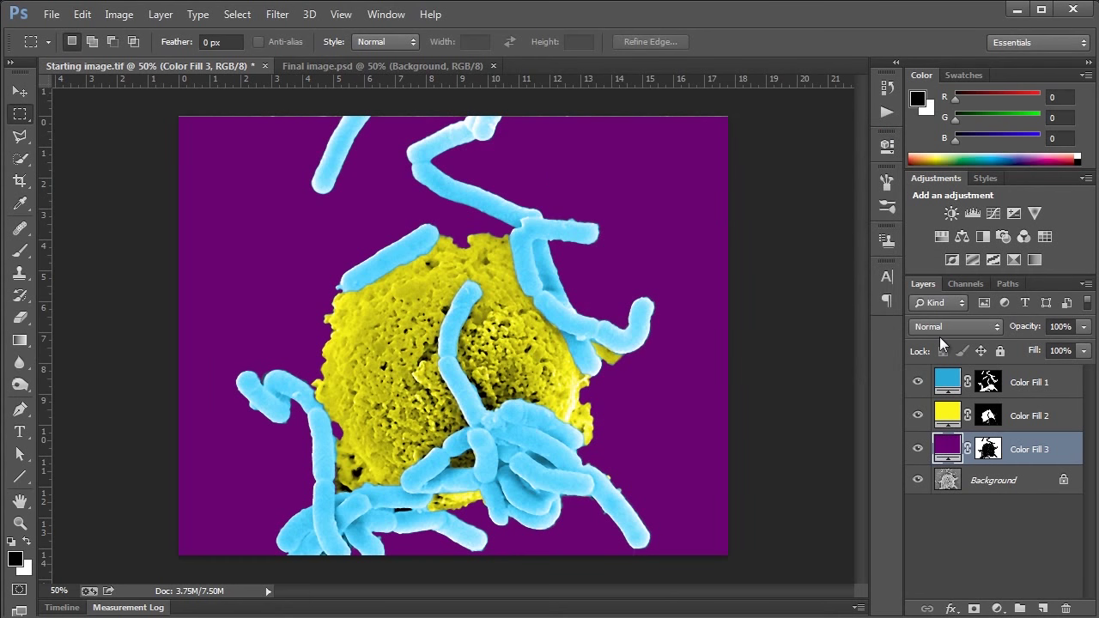
Try Color, Soft Light and Overlay blend modes on the purple fill, settling on Soft Light
click(948, 325)
key(shift+alt+c)
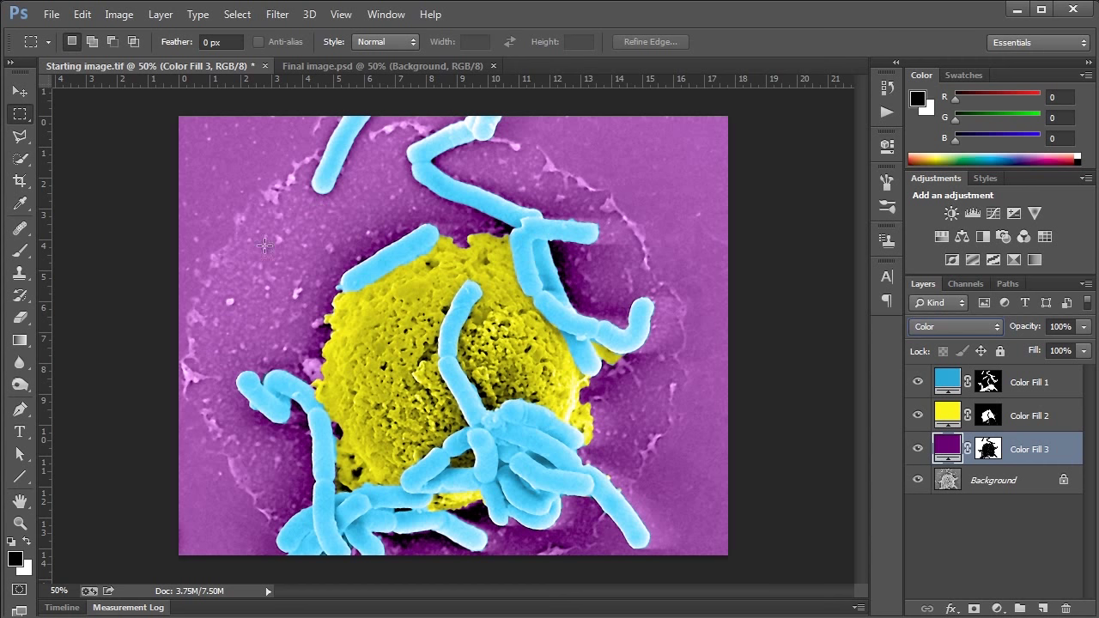
click(964, 325)
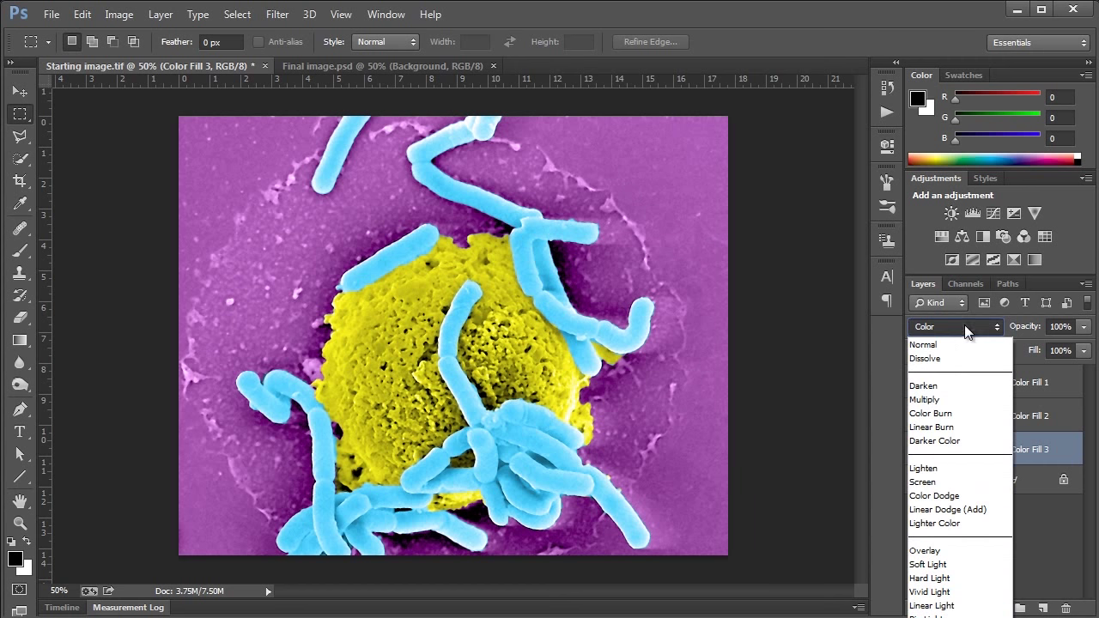
click(928, 563)
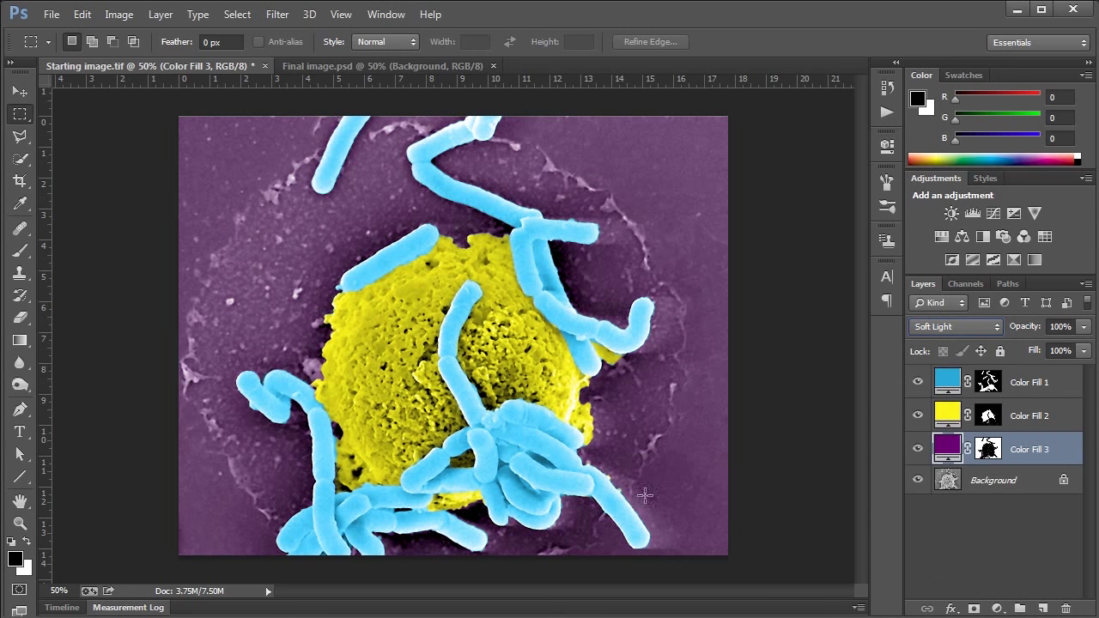
click(960, 326)
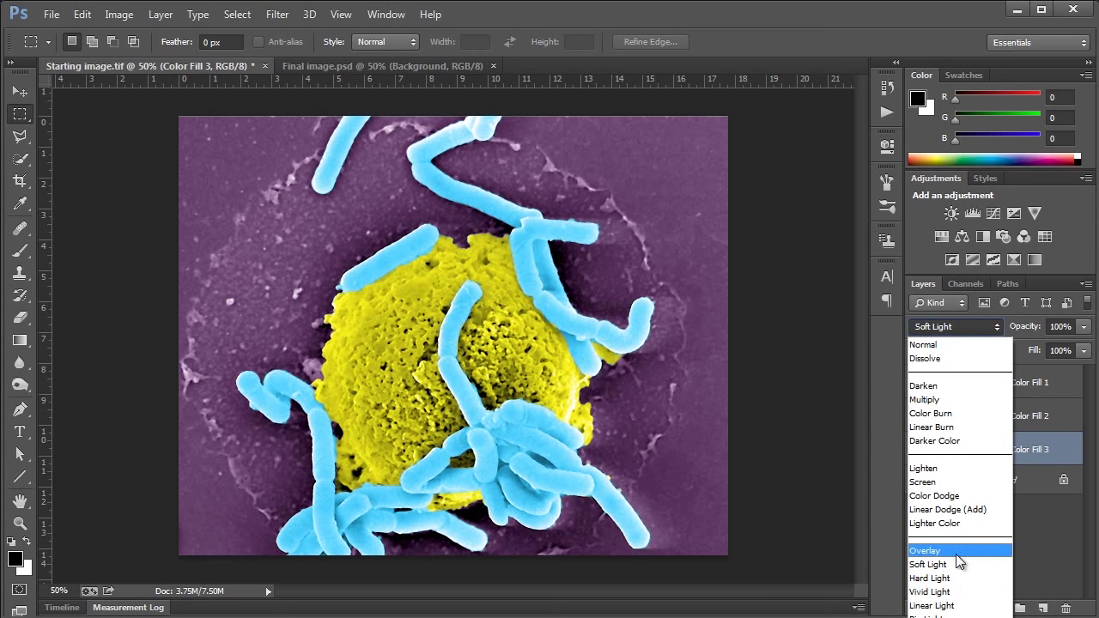
click(956, 551)
click(944, 326)
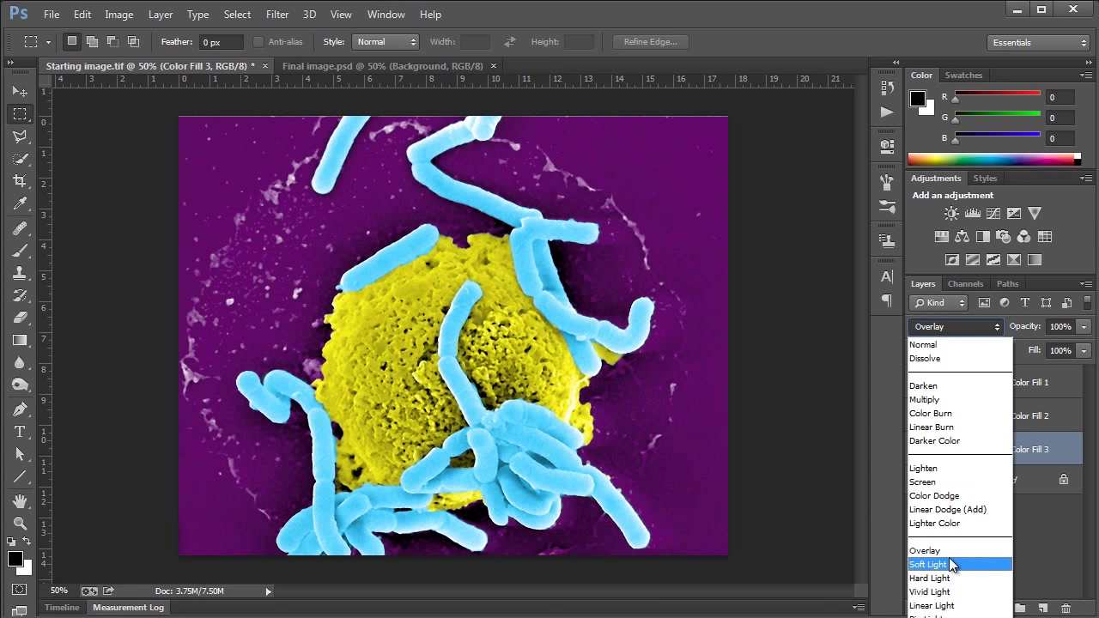
click(929, 564)
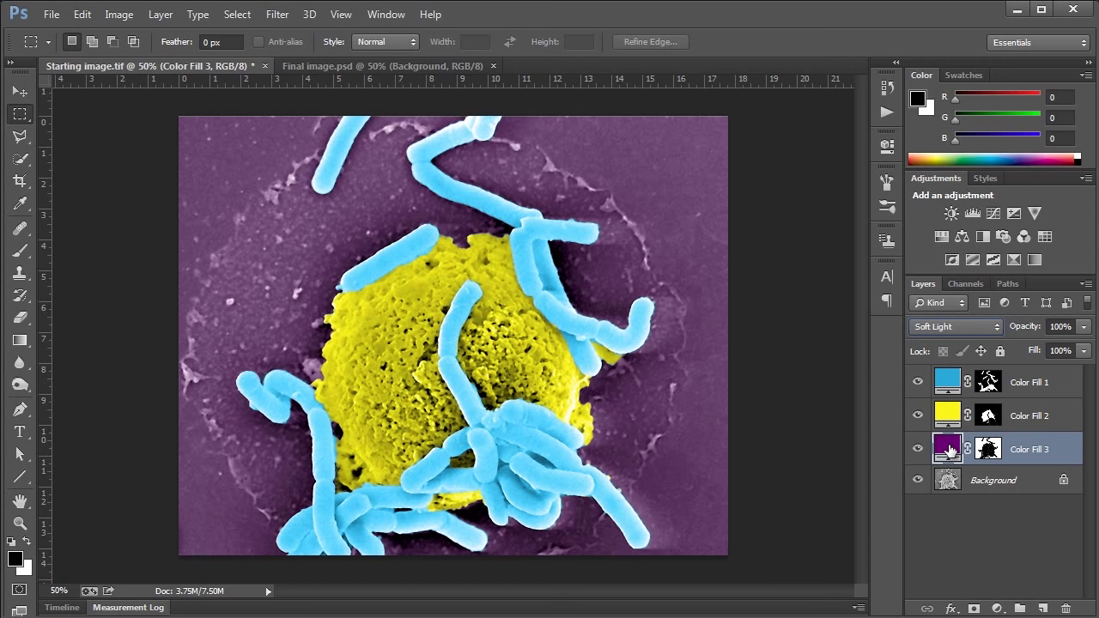
Change Color Fill 3's colour to dark green #024c0f at hue 130
double_click(948, 447)
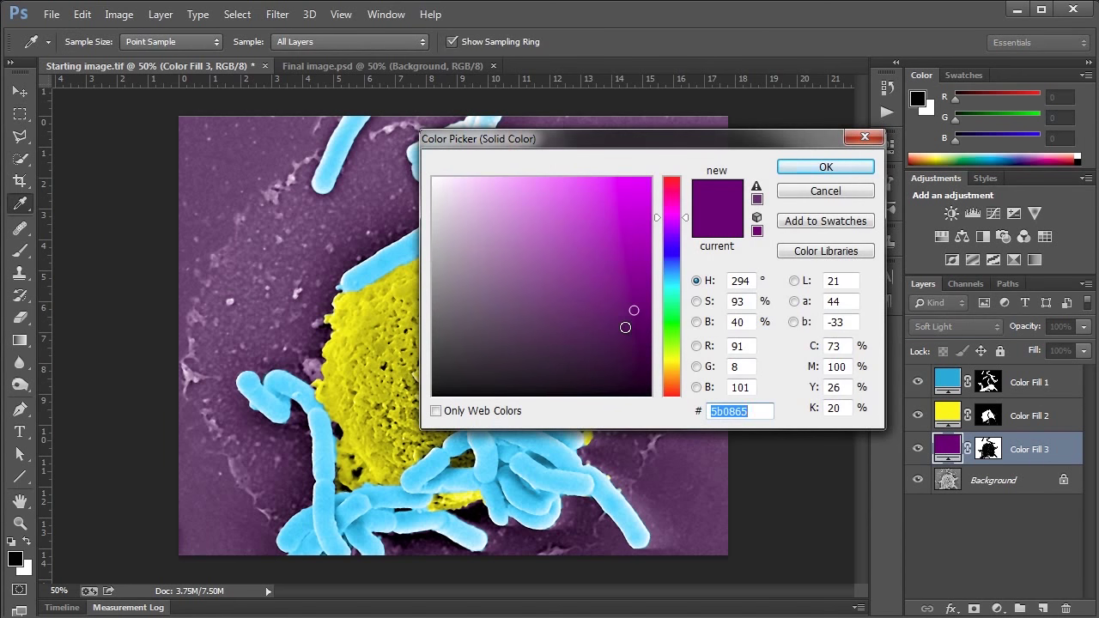
click(664, 318)
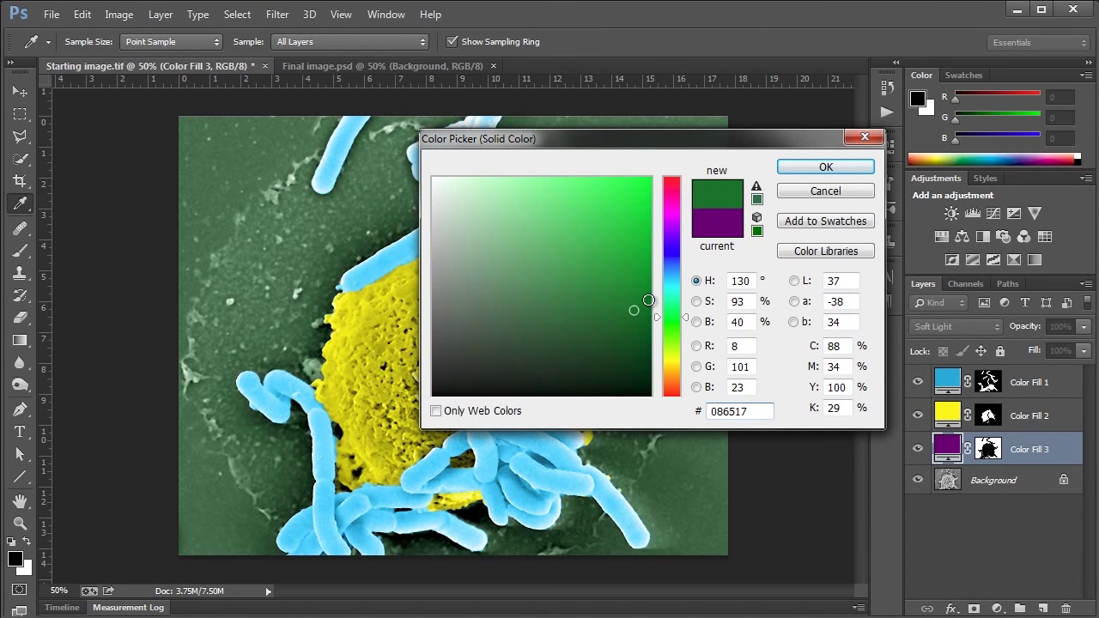
click(644, 331)
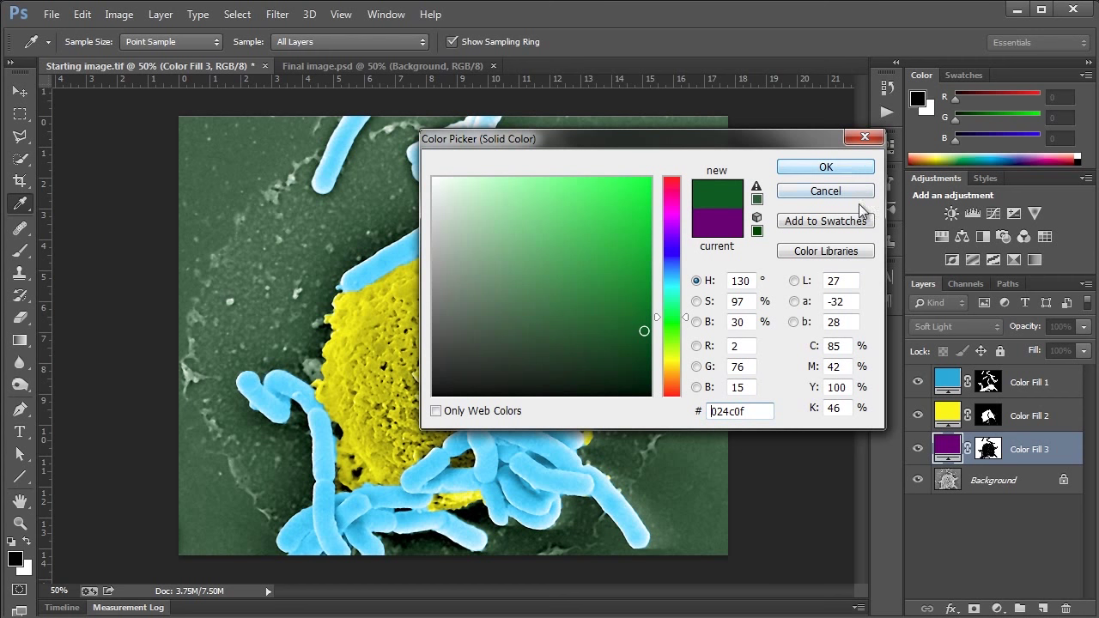
click(796, 167)
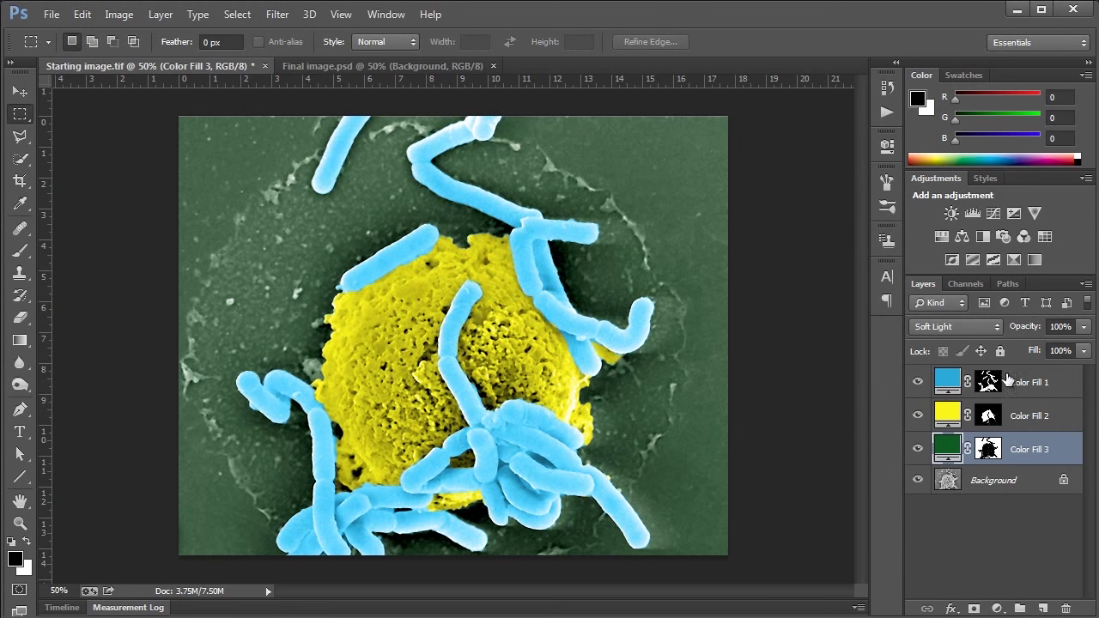
Add a Hue/Saturation adjustment layer above Color Fill 1 with Hue shifted to +79
click(1041, 382)
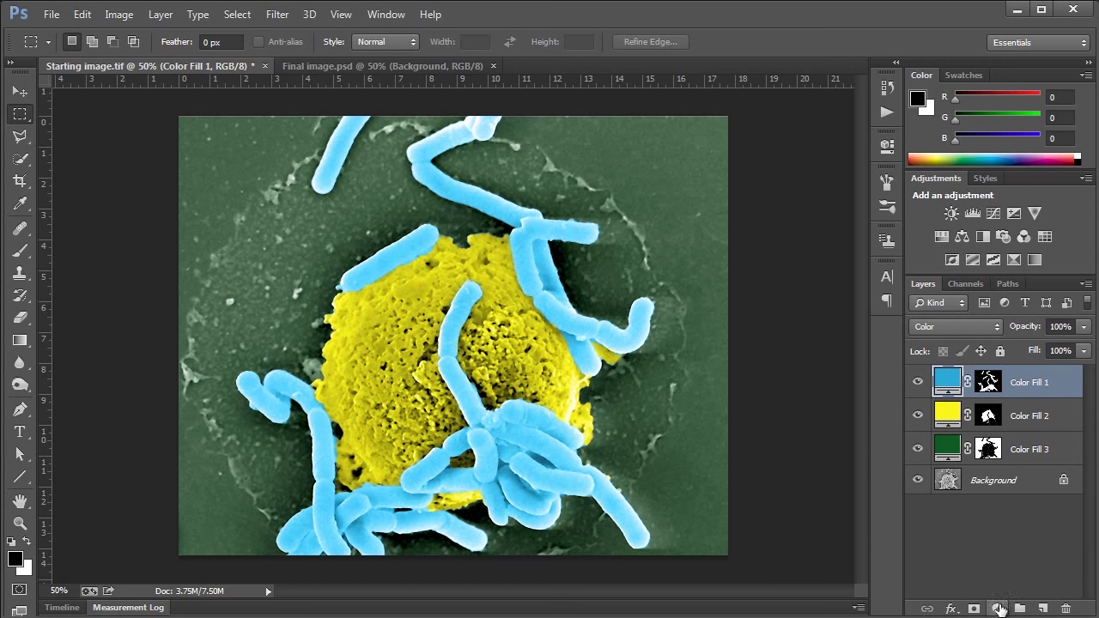
click(998, 609)
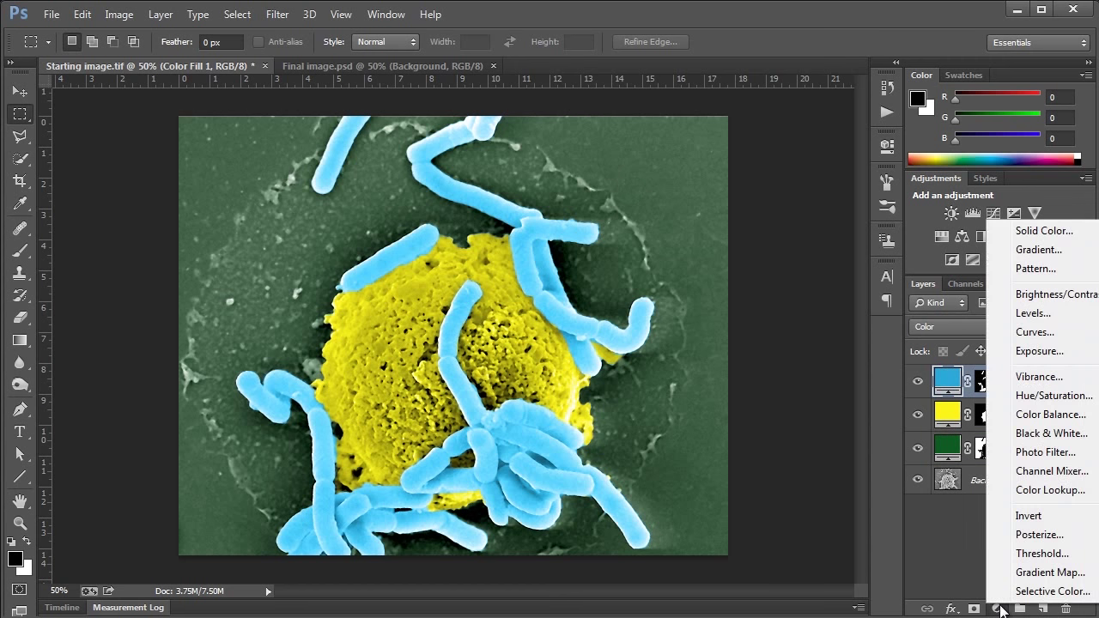
click(1040, 396)
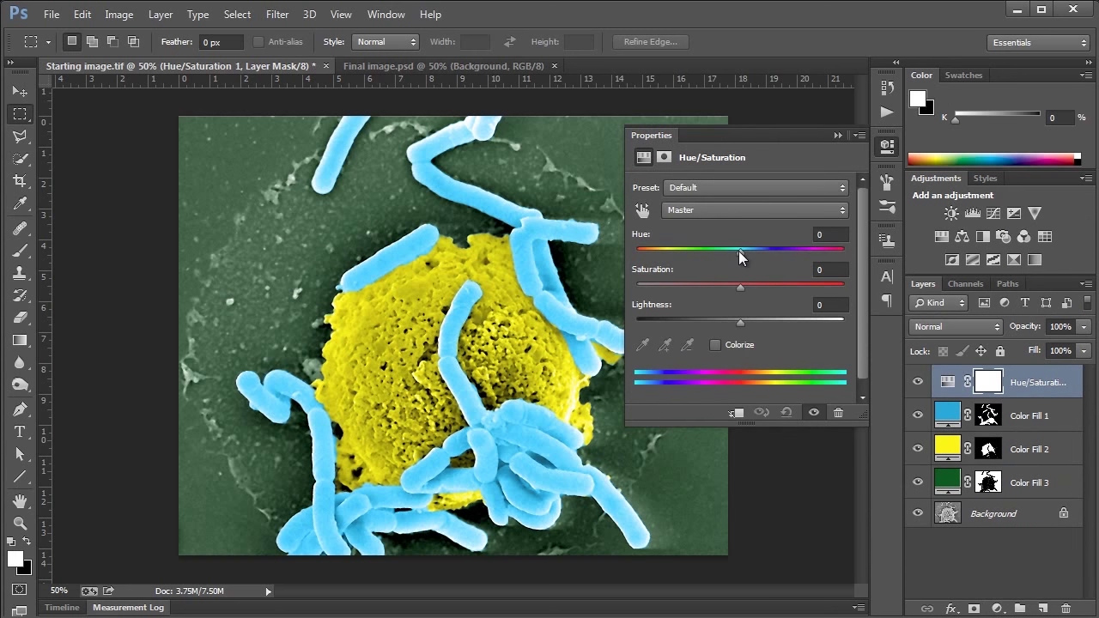
drag(738, 250, 801, 250)
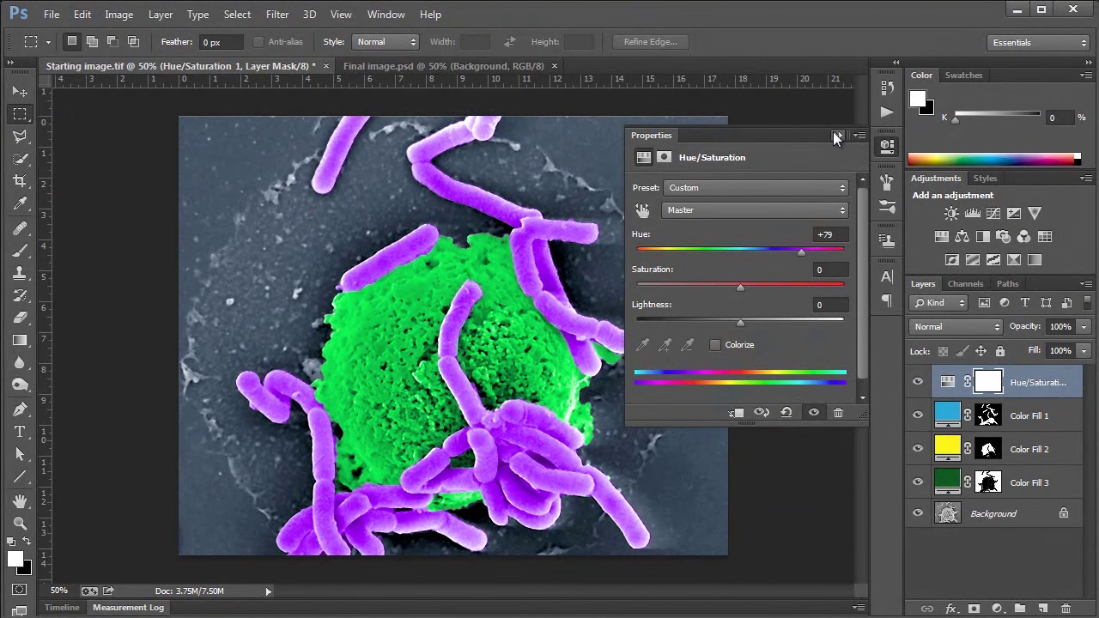
click(837, 136)
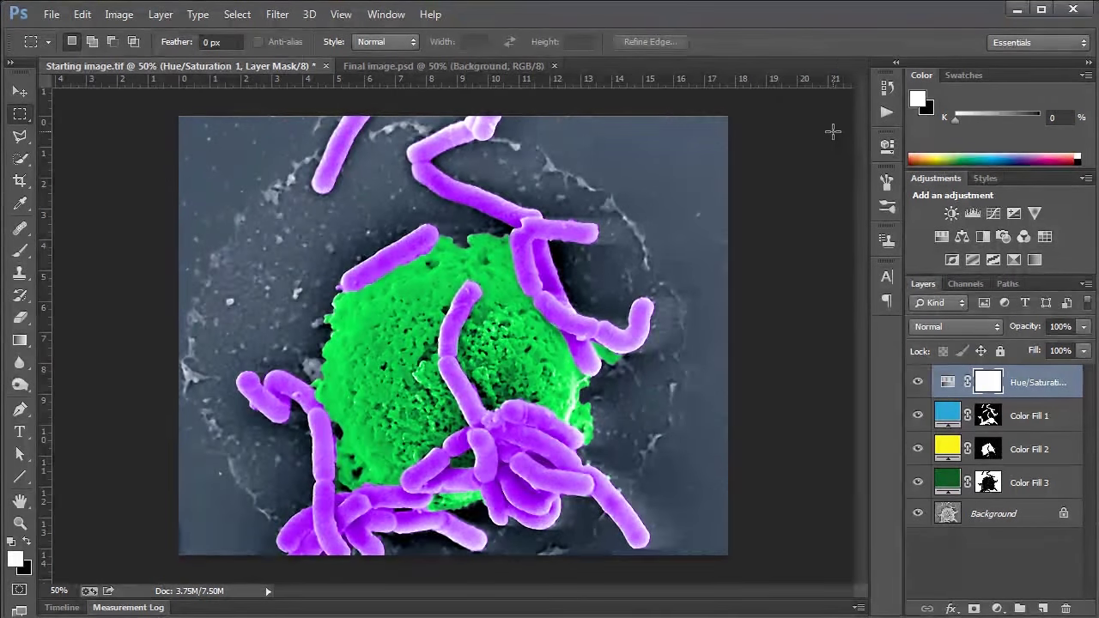